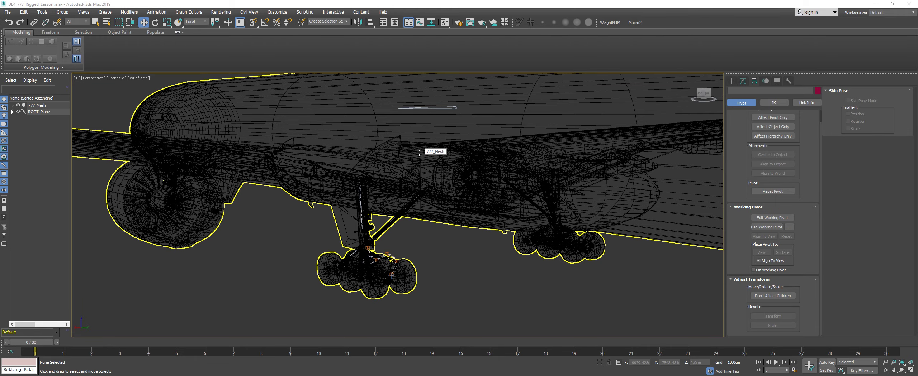
Select the 777_Mesh aircraft and show its modifier stack, displaying the model shaded with edged faces
left_click(419, 152)
scroll(419, 152, "down", 3)
mouse_move(419, 153)
middle_mouse_down("alt")
mouse_move(440, 161)
mouse_move(410, 152)
middle_mouse_up("alt")
scroll(378, 200, "up", 4)
middle_click_drag(378, 199, 415, 188, "alt")
key("F3")
left_click(429, 214)
left_click(444, 188)
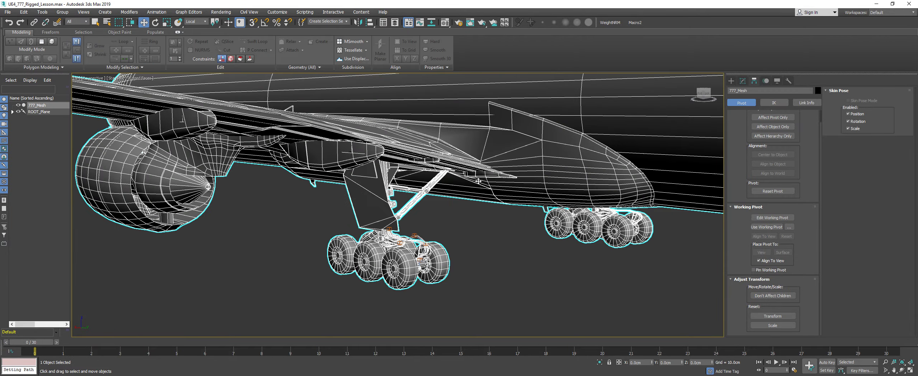
left_click(743, 81)
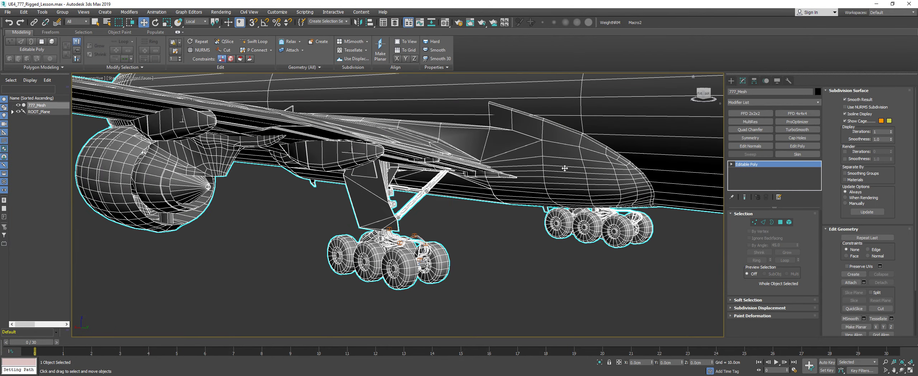
middle_click_drag(478, 189, 465, 196)
left_click(790, 156)
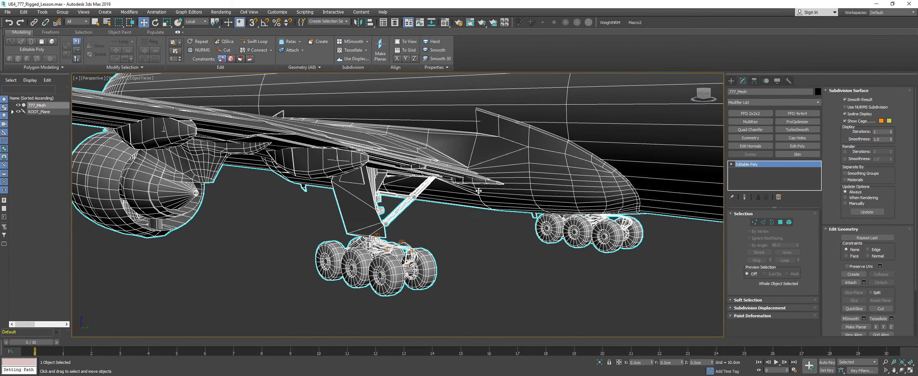
Examine the landing gear area in wireframe to see the bones and helpers inside the aircraft mesh
scroll(475, 188, "down", 3)
key("F3")
mouse_move(524, 217)
middle_mouse_down("alt")
mouse_move(574, 214)
mouse_move(502, 218)
middle_mouse_up("alt")
left_click(426, 237)
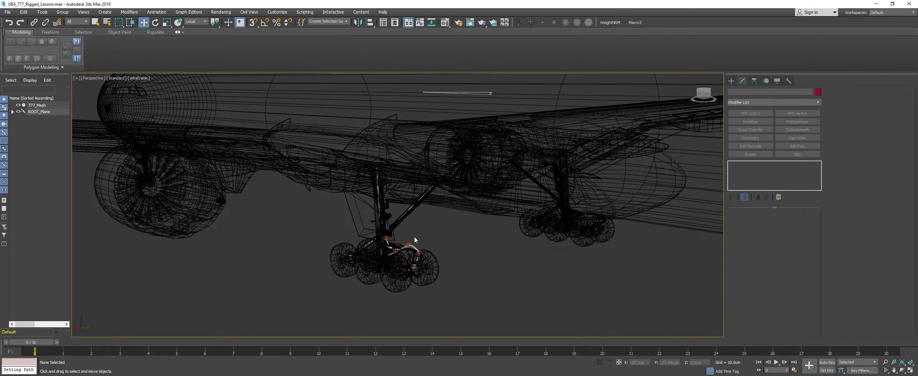
scroll(414, 236, "up", 3)
scroll(414, 237, "down", 3)
scroll(416, 226, "up", 2)
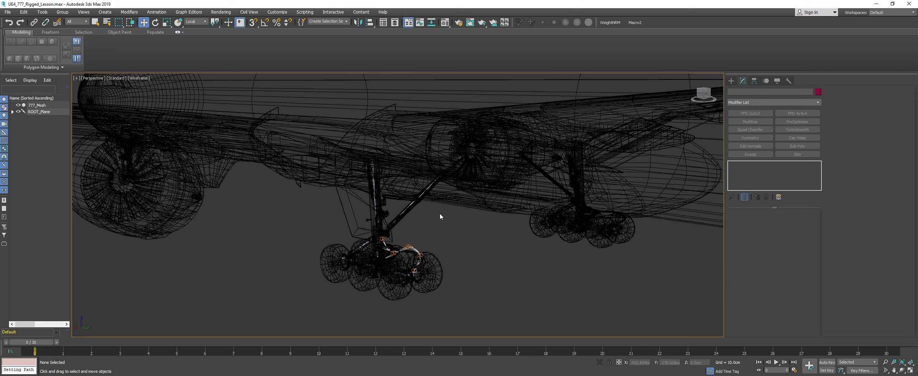
left_click(482, 204)
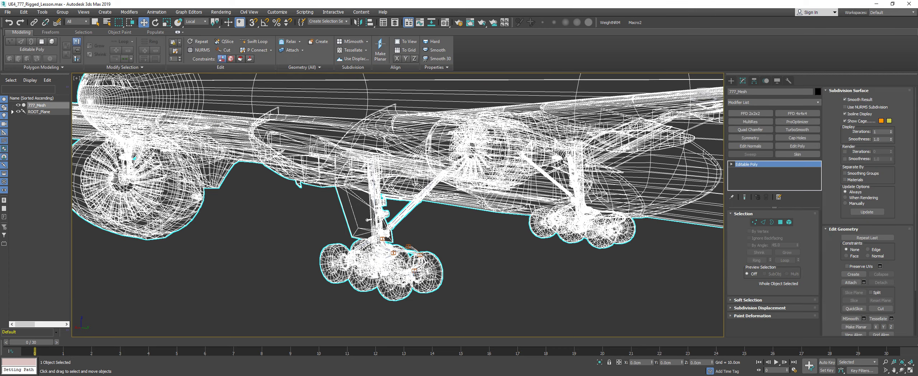
scroll(443, 223, "up", 3)
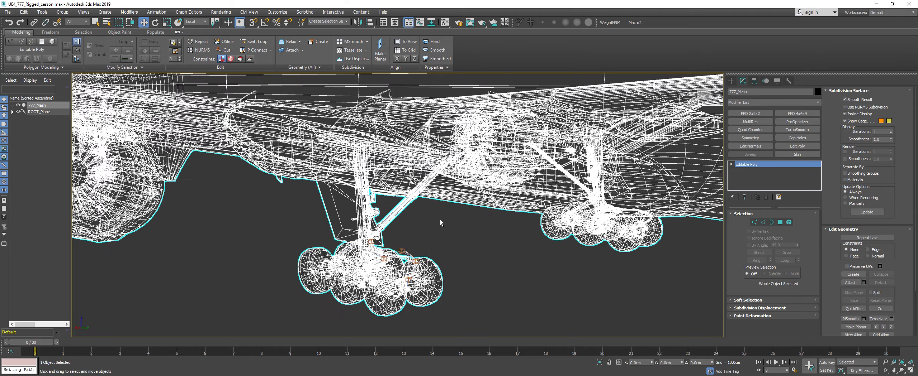
mouse_move(473, 208)
middle_mouse_down()
mouse_move(483, 203)
mouse_move(470, 201)
middle_mouse_up()
left_click(474, 199)
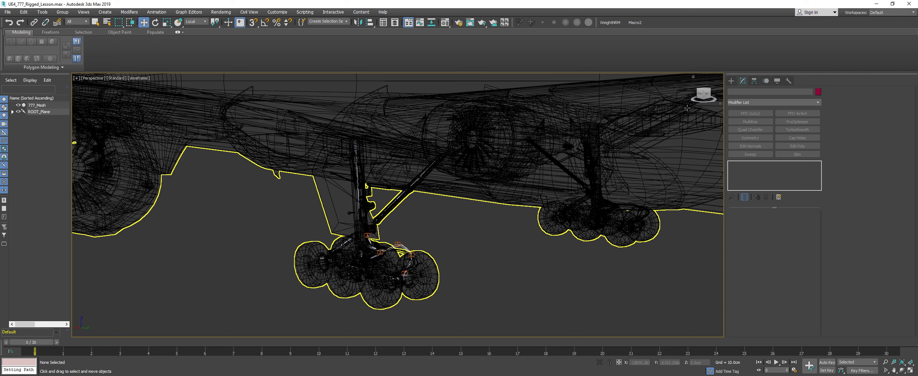
Apply a Skin modifier to 777_Mesh with the model displayed shaded with edged faces
left_click(499, 195)
key("F3")
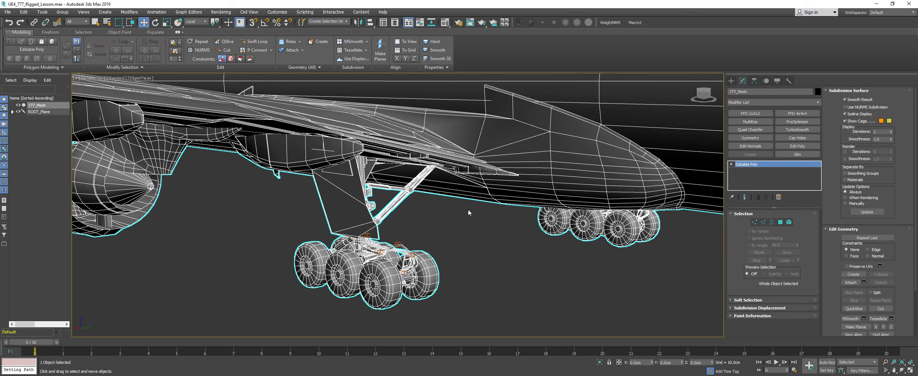
mouse_move(468, 209)
middle_mouse_down()
mouse_move(469, 222)
mouse_move(477, 215)
middle_mouse_up()
key("F3")
key("F3")
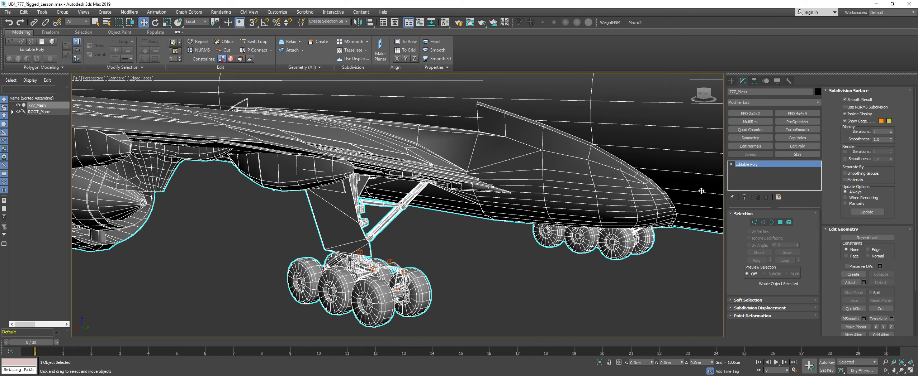
left_click(790, 155)
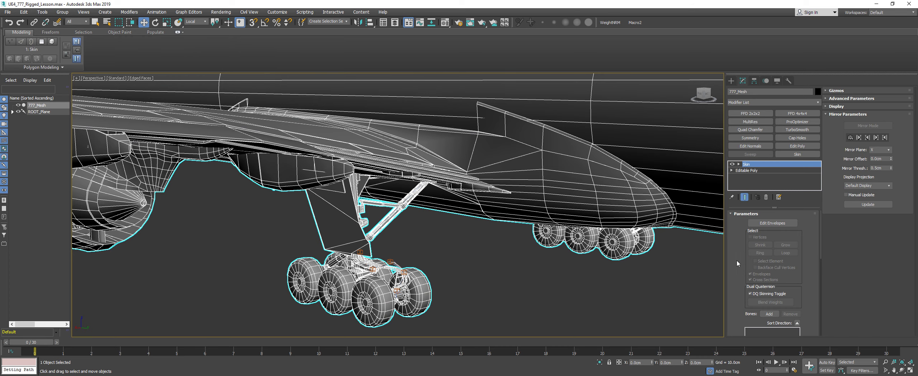
Add the complete ROOT_Plane hierarchy, including all gear bones, points and wires, to the Skin modifier's bone list
scroll(736, 261, "down", 3)
left_click(769, 247)
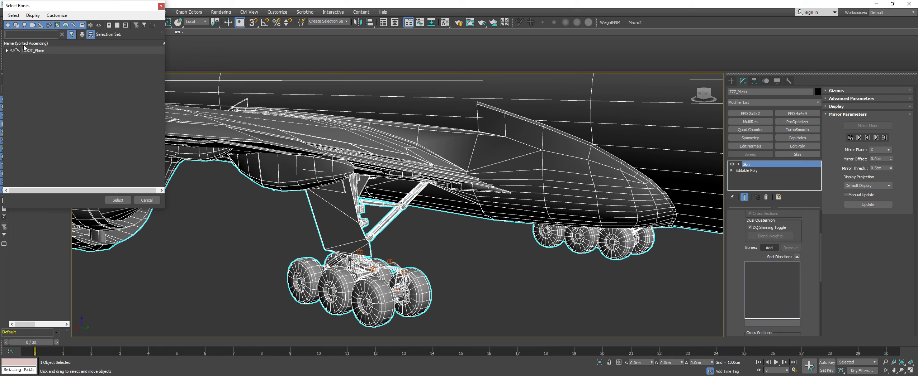
left_click(14, 16)
left_click(28, 26)
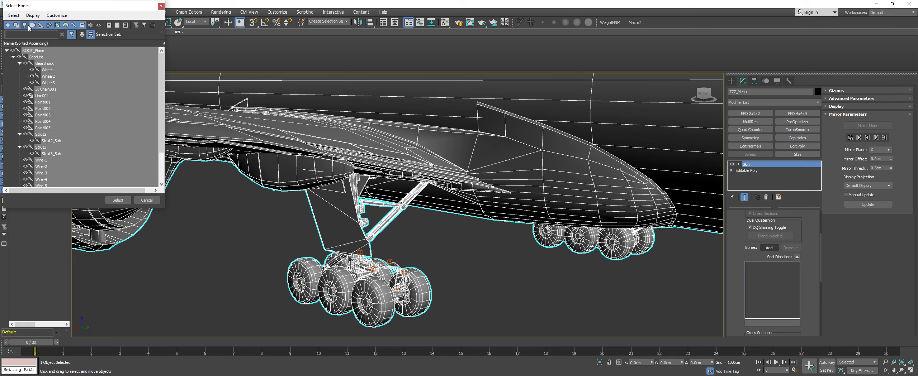
left_click(112, 201)
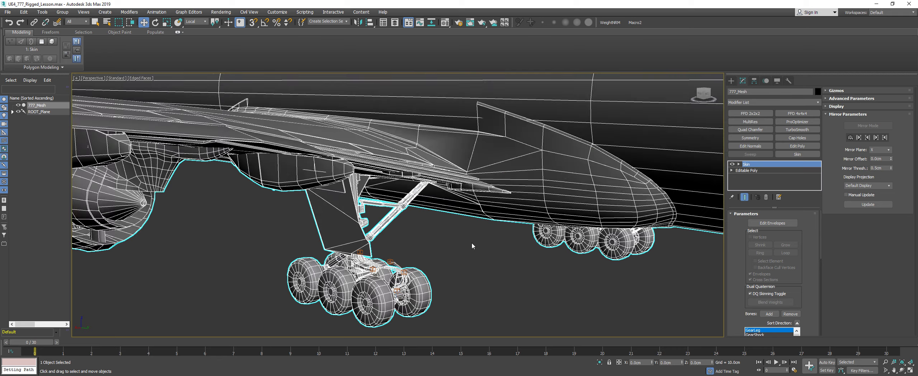
Test the skinning by rotating the ROOT_Plane bone, and cancel the rotation
left_click(472, 243)
key("F3")
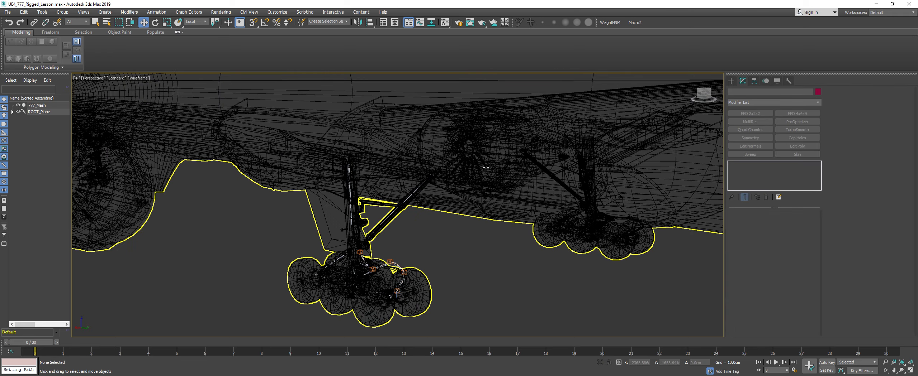
scroll(485, 168, "down", 3)
middle_click_drag(486, 167, 481, 199)
left_click(477, 134)
key("e")
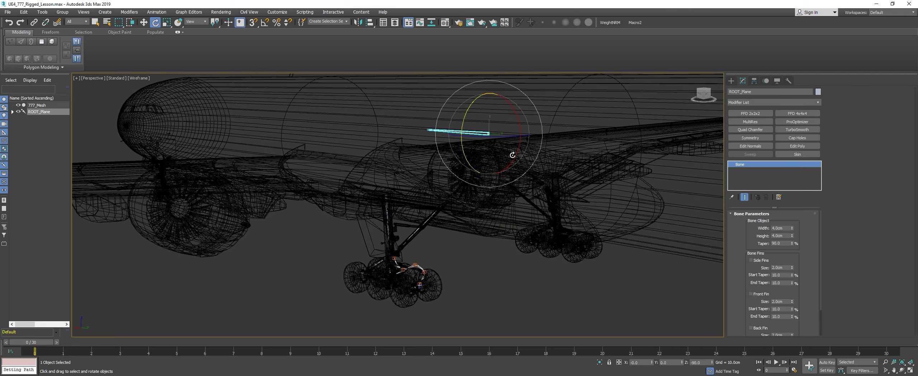
left_click_drag(514, 159, 518, 166)
key("F3")
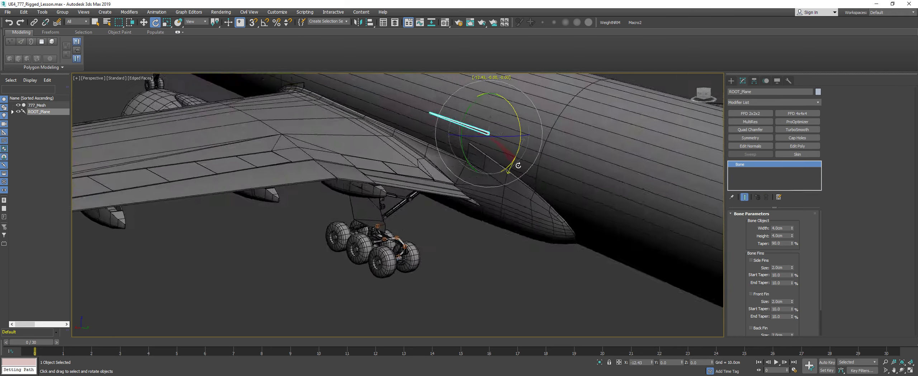
right_click(518, 165)
key("F3")
Test the skinning by rotating the GearLeg bone in shaded display, and cancel the rotation
middle_click_drag(437, 201, 354, 202, "alt")
key("q")
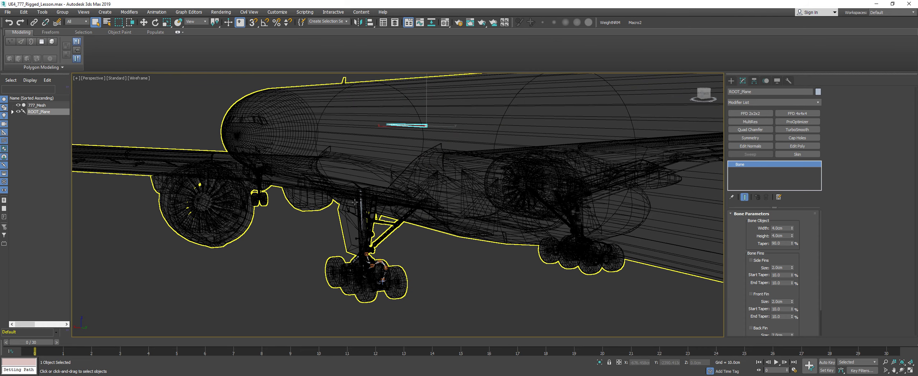
left_click(361, 203)
left_click(360, 202)
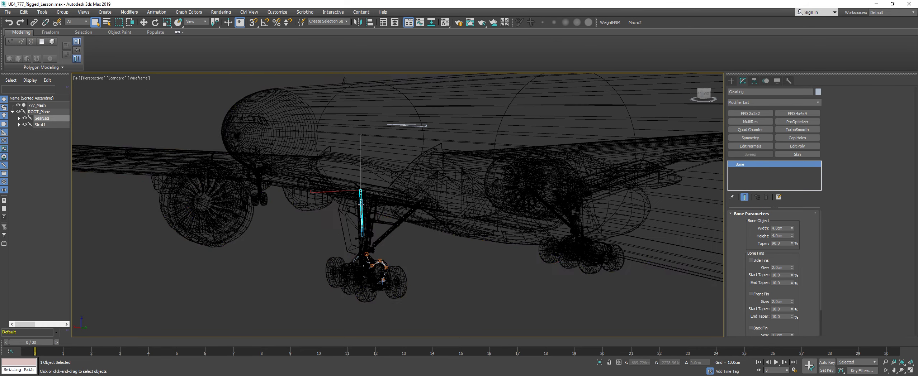
key("e")
mouse_move(334, 217)
left_mouse_down()
mouse_move(323, 200)
mouse_move(338, 223)
left_mouse_up()
key("F3")
right_click(338, 222)
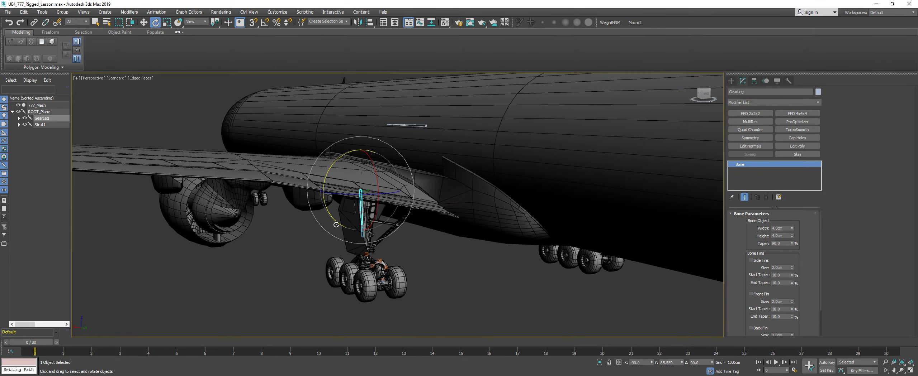
Select 777_Mesh and turn on envelope editing with vertex selection in its Skin modifier
key("q")
middle_click_drag(442, 245, 461, 228, "alt")
left_click(469, 214)
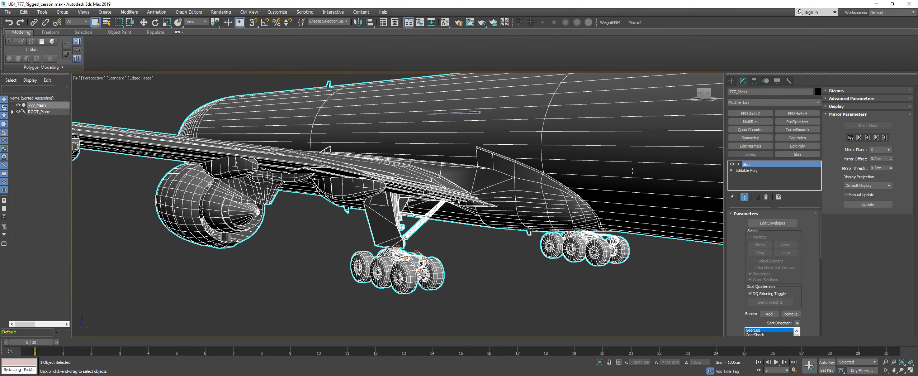
mouse_move(733, 246)
left_mouse_down()
mouse_move(731, 230)
mouse_move(732, 256)
left_mouse_up()
middle_click_drag(656, 270, 484, 221)
scroll(492, 214, "down", 10)
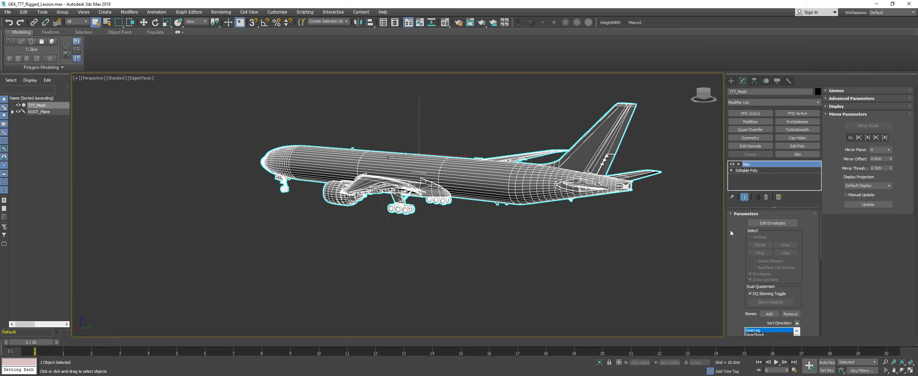
left_click(772, 223)
left_click(749, 237)
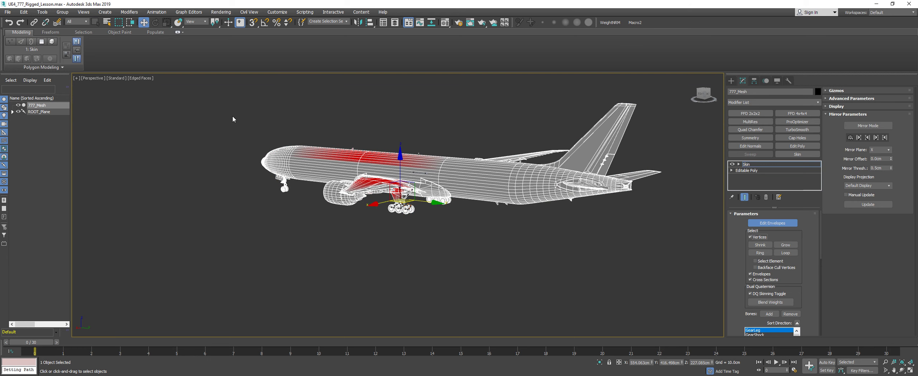
Assign the whole aircraft's vertices fully to the ROOT_Plane bone by raising the absolute effect to its maximum
middle_click_drag(239, 108, 240, 142)
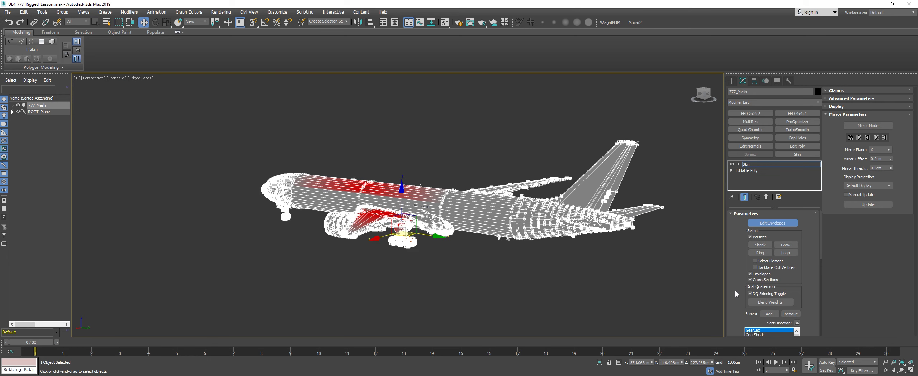
left_click_drag(736, 291, 744, 213)
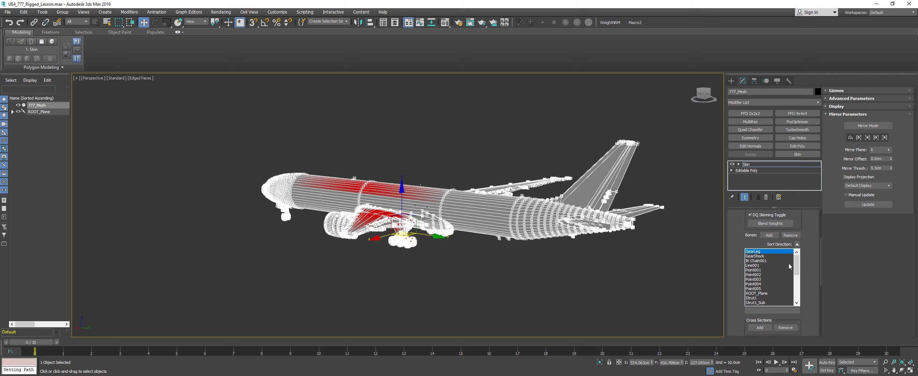
mouse_move(796, 266)
left_mouse_down()
mouse_move(791, 292)
mouse_move(795, 263)
left_mouse_up()
left_click(763, 294)
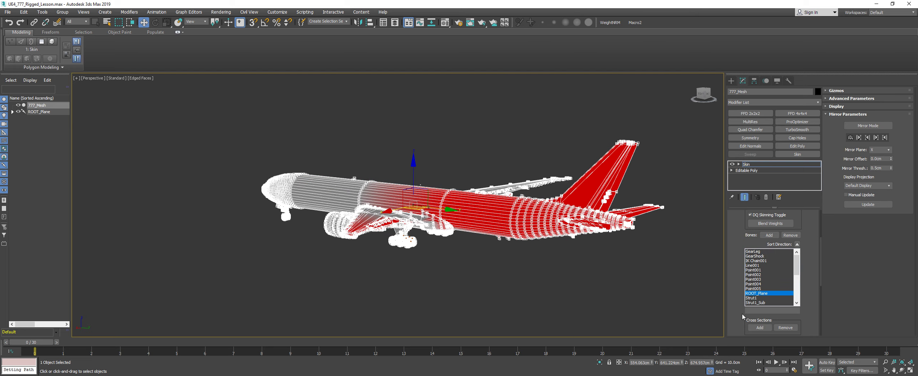
left_click_drag(741, 314, 743, 227)
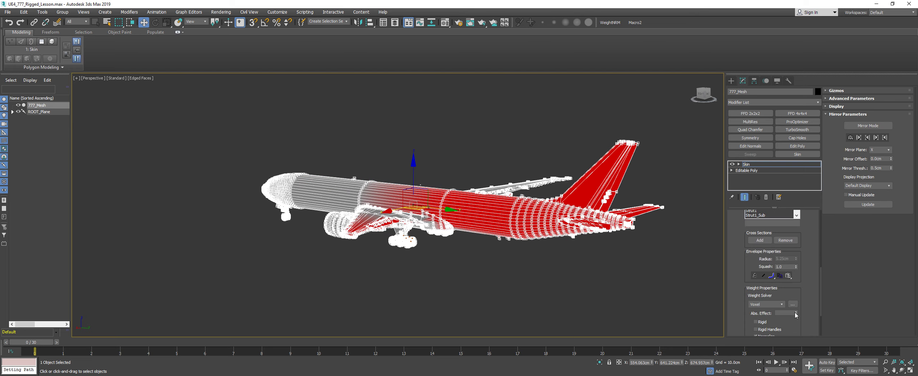
left_click_drag(795, 313, 796, 234)
left_click_drag(735, 230, 715, 282)
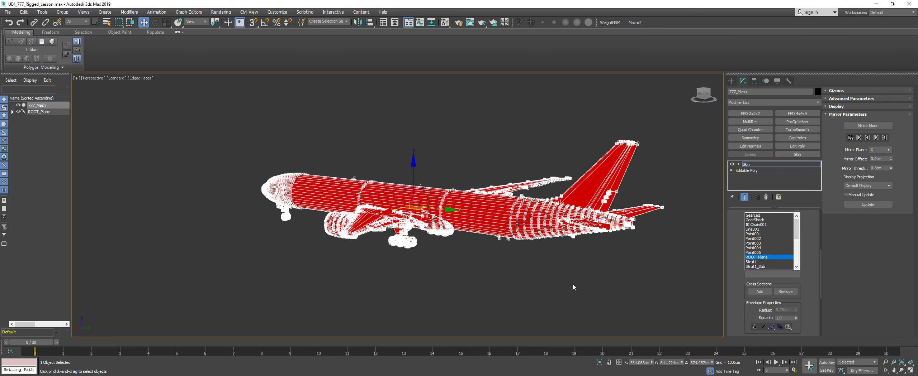
Inspect the influence of Point001 on the mesh around the main landing gear in wireframe display
left_click(751, 235)
middle_click_drag(286, 158, 285, 148)
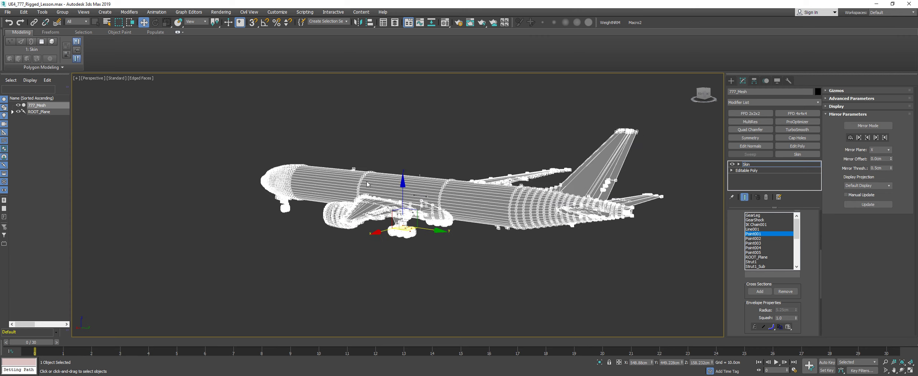
scroll(380, 201, "up", 3)
key("F3")
scroll(409, 236, "up", 10)
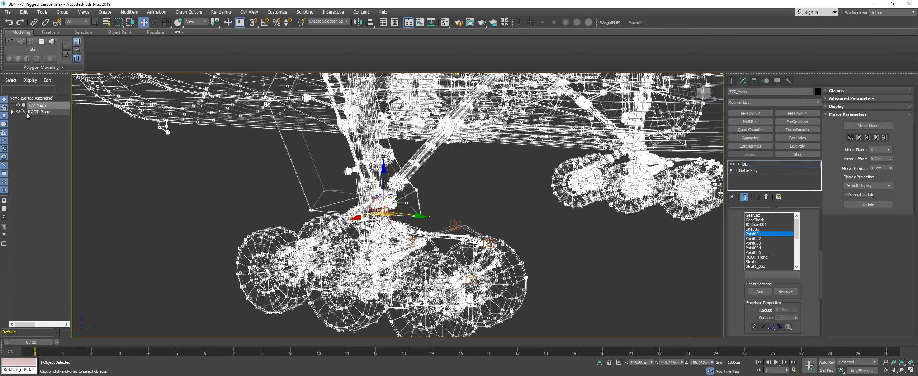
Expand the ROOT_Plane and GearLeg hierarchies in the scene list to show their child bones and helpers
left_click(13, 112)
left_click(19, 125)
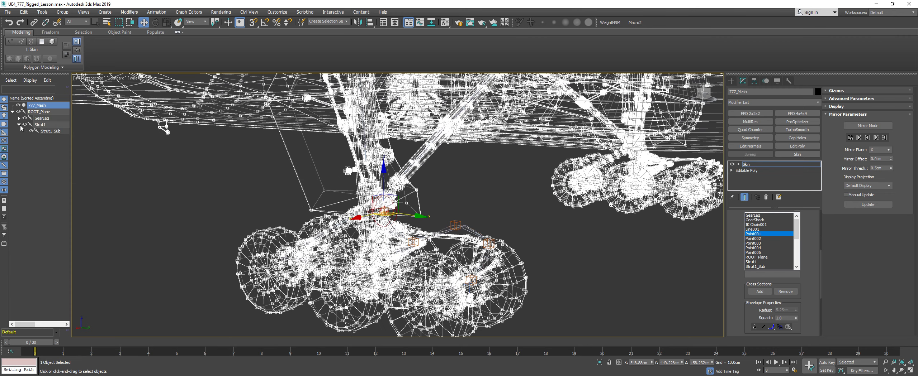
left_click(19, 125)
left_click(19, 119)
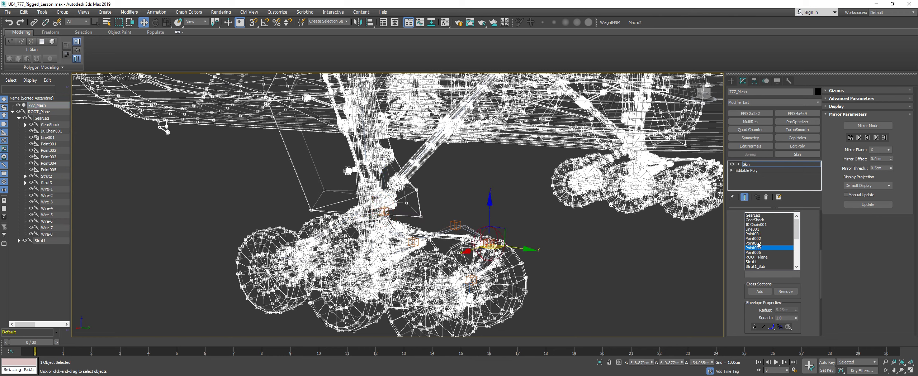
Check the skin influence of Point005, Point001 and Point002 in turn, displaying the landing gear shaded
left_click(759, 253)
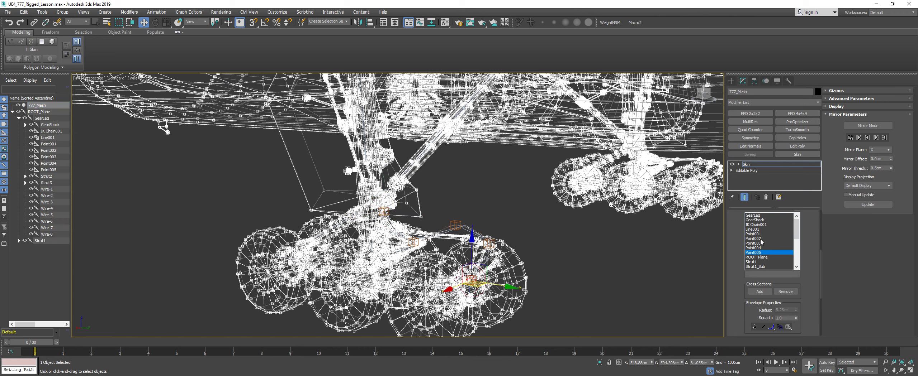
left_click(760, 234)
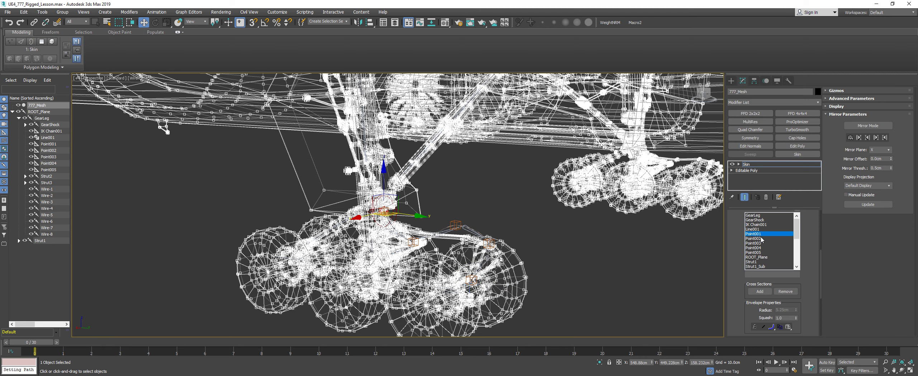
left_click(761, 238)
key("F3")
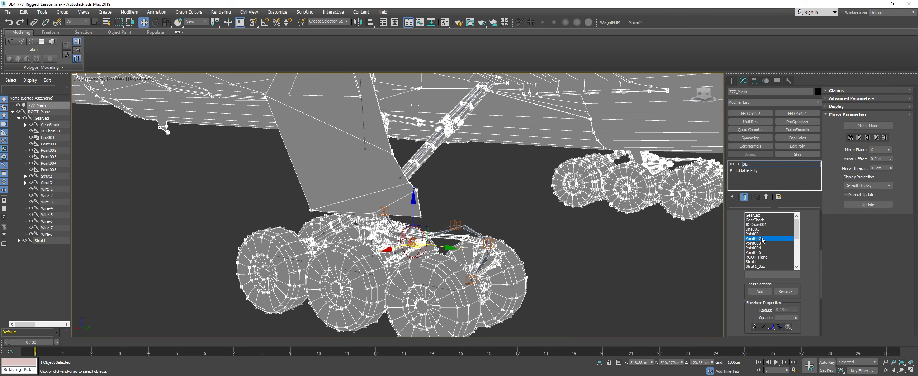
Compare the skin influence of helpers Point001, Point002 and Point003 on the main landing gear
left_click(761, 243)
left_click(761, 238)
left_click(761, 235)
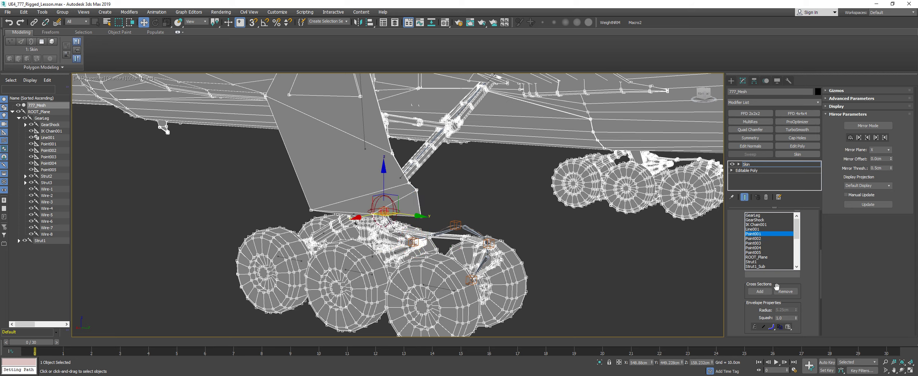
left_click(779, 291)
left_click(763, 239)
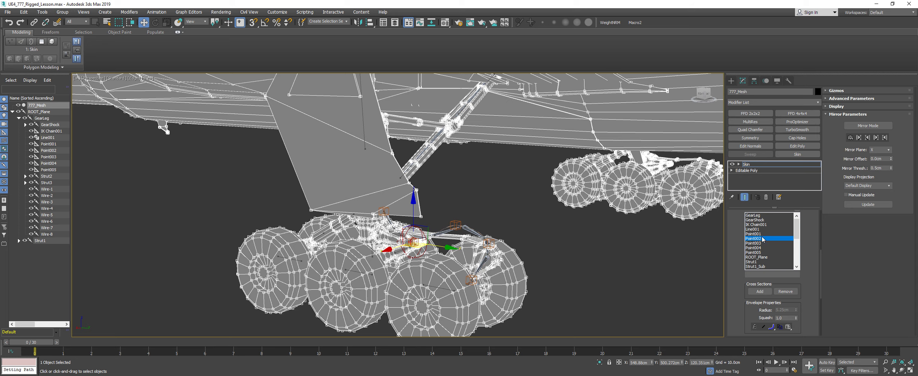
left_click(784, 293)
left_click(759, 234)
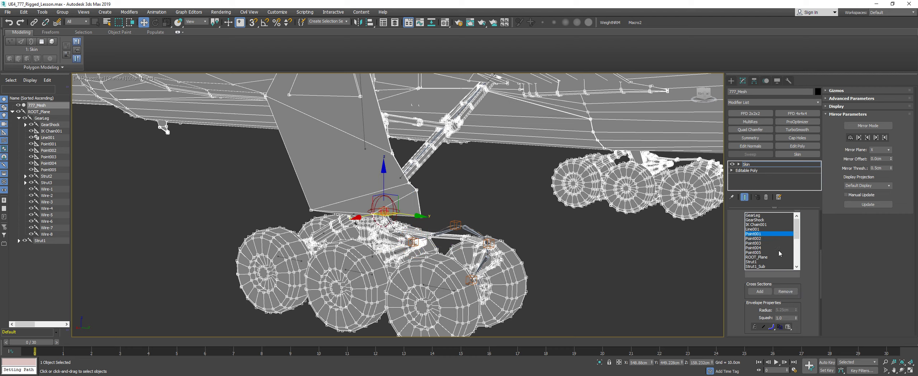
Remove the helpers Point001 through Point005 from the skin's bone list
left_click_drag(810, 250, 805, 298)
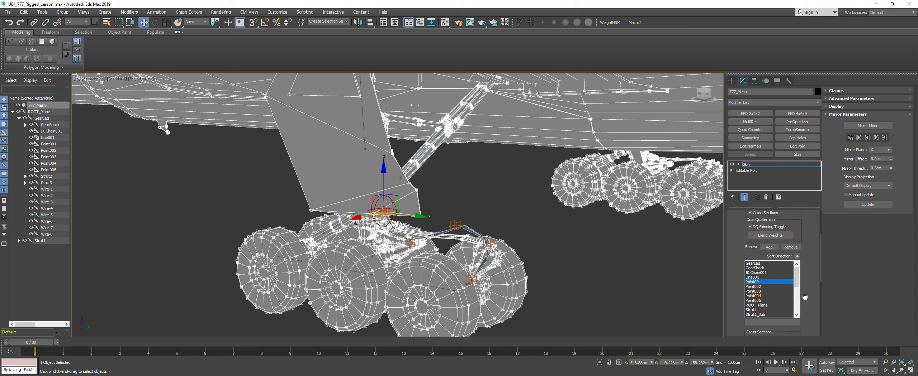
left_click(786, 248)
left_click(785, 247)
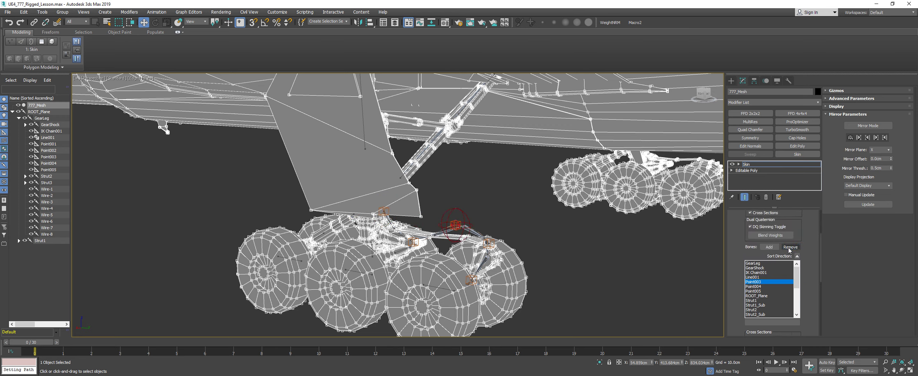
left_click(786, 247)
left_click(787, 248)
left_click(789, 247)
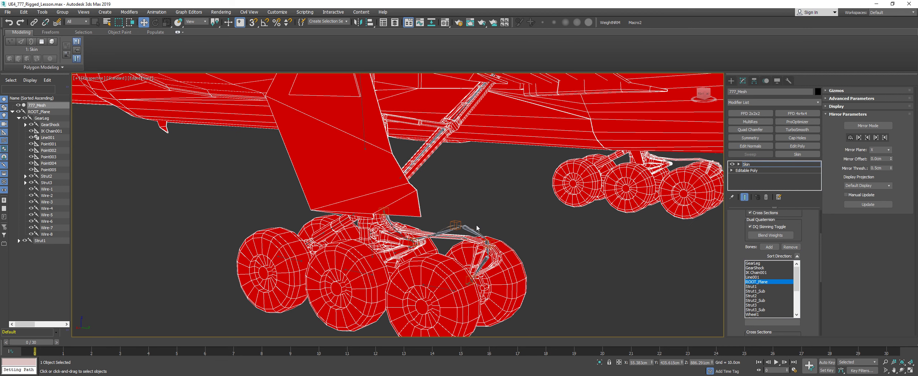
Remove Line001 and IK Chain001 from the skin's bone list
left_click(752, 278)
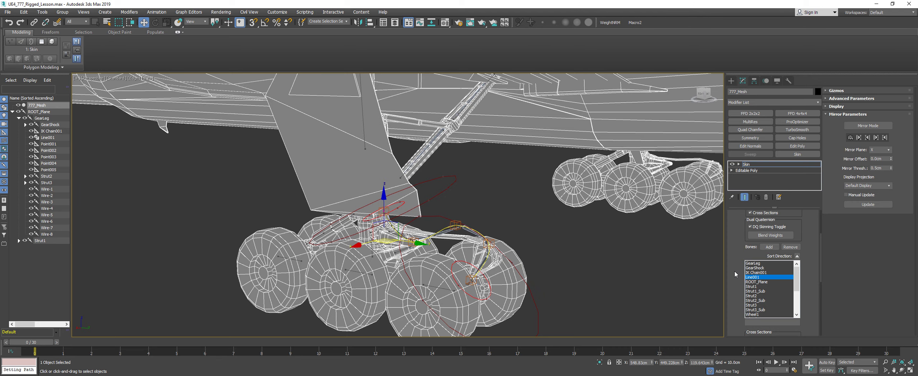
left_click(788, 248)
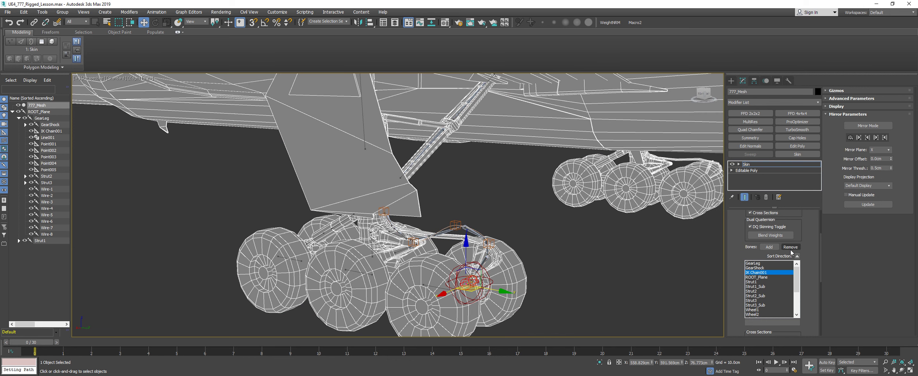
left_click(790, 250)
Check the Wire bones in the skin's bone list one by one against the landing gear
left_click_drag(795, 278, 796, 303)
left_click(752, 283)
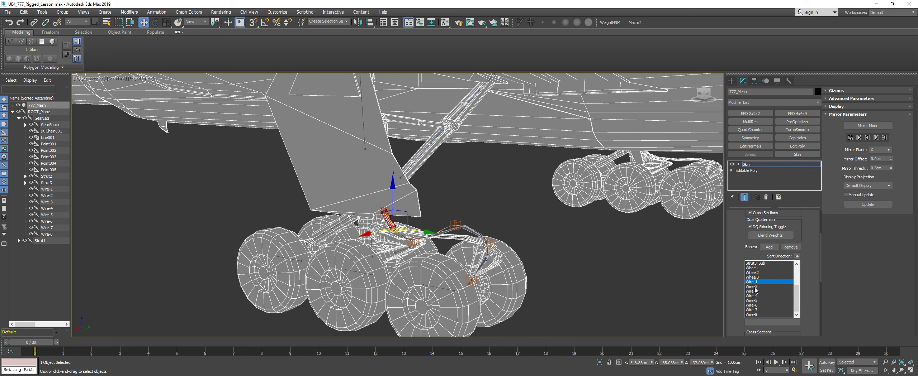
left_click(754, 288)
left_click(754, 292)
left_click(755, 296)
left_click(755, 300)
left_click(755, 305)
left_click(755, 309)
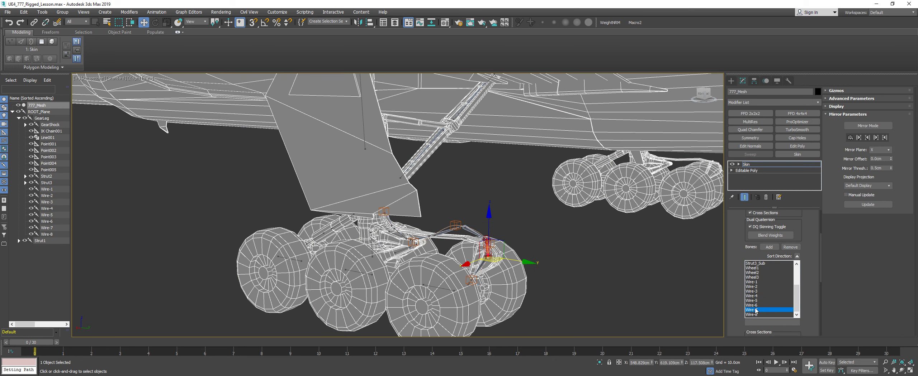
left_click(756, 297)
left_click(759, 287)
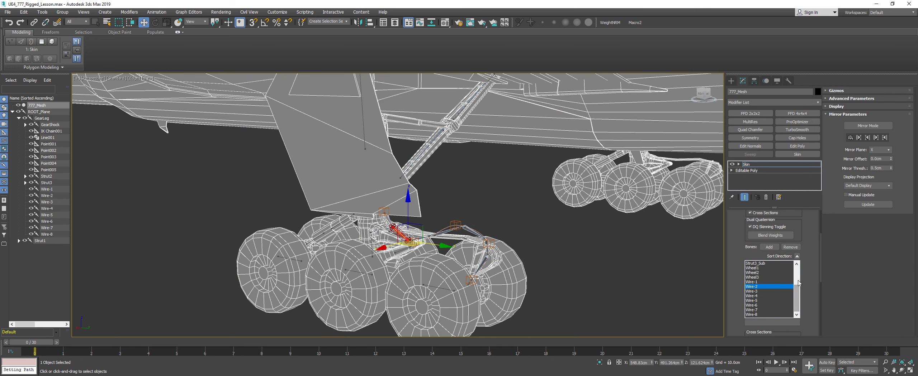
left_click_drag(795, 290, 799, 271)
Examine the ROOT_Plane bone's influence across the whole aircraft and around the main landing gear
scroll(523, 222, "down", 6)
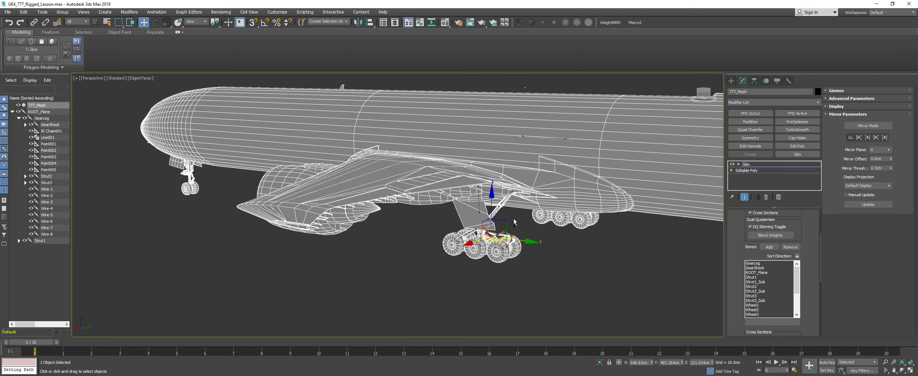
scroll(519, 222, "up", 6)
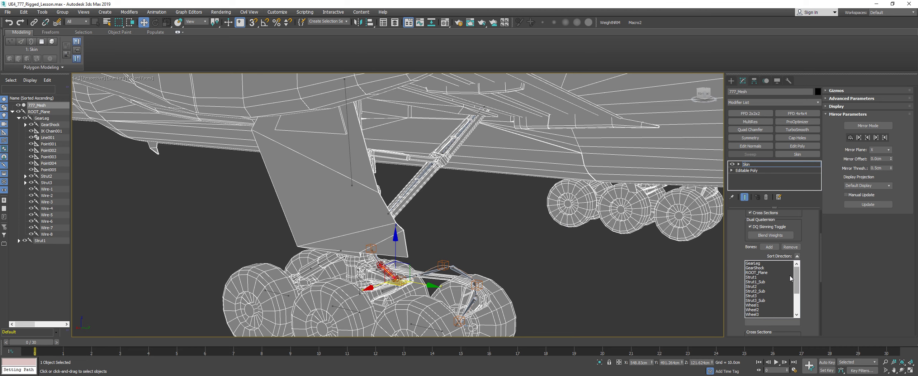
left_click(759, 264)
scroll(501, 216, "down", 6)
middle_click_drag(502, 206, 484, 232, "alt")
left_click(511, 197)
scroll(484, 232, "down", 4)
scroll(483, 232, "up", 4)
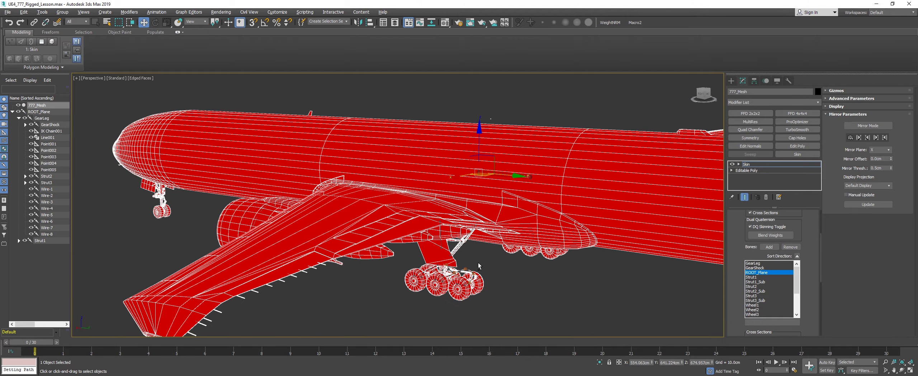
scroll(479, 260, "up", 5)
middle_click_drag(480, 266, 325, 196, "alt")
scroll(326, 196, "up", 3)
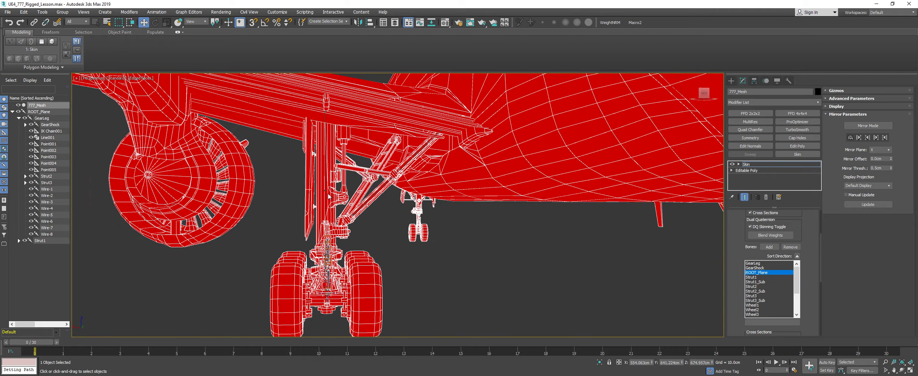
Choose the GearLeg bone and select all vertices of one main landing gear, including its wheels, leg and struts
left_click(324, 176)
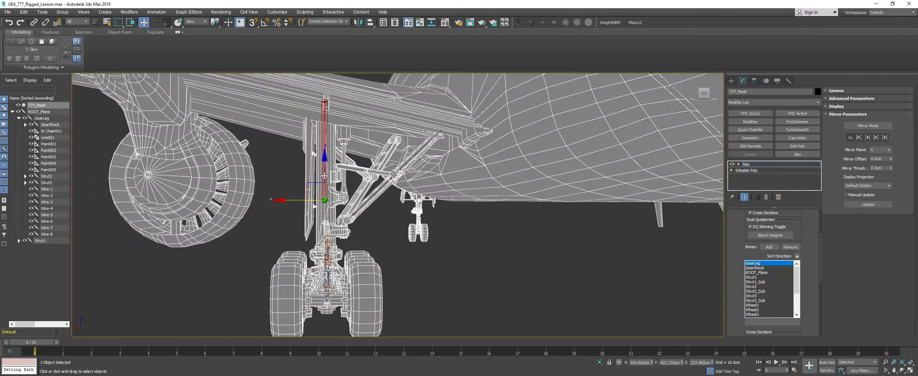
middle_click_drag(318, 212, 330, 182, "alt")
middle_click_drag(429, 173, 411, 167, "alt")
middle_click_drag(351, 184, 354, 182, "alt")
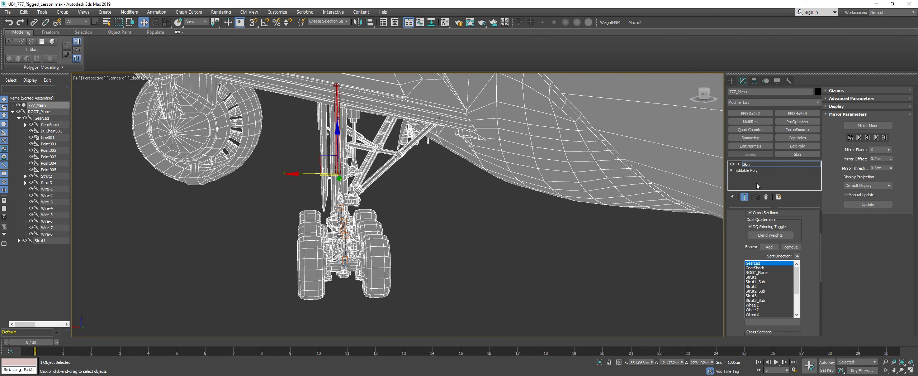
scroll(799, 225, "up", 3)
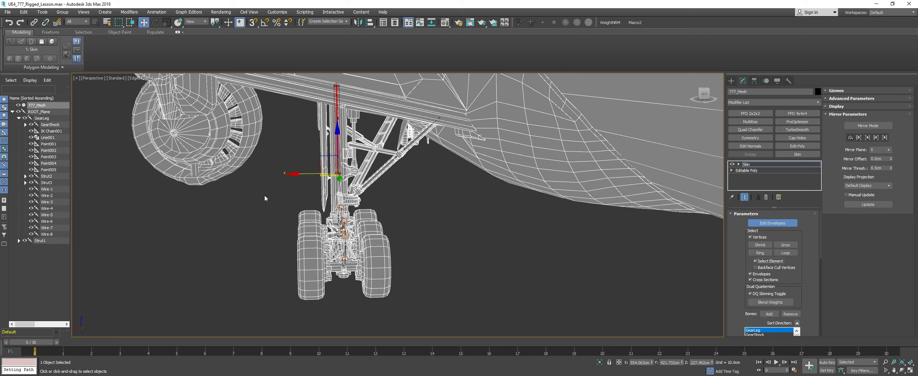
left_click_drag(410, 313, 409, 312)
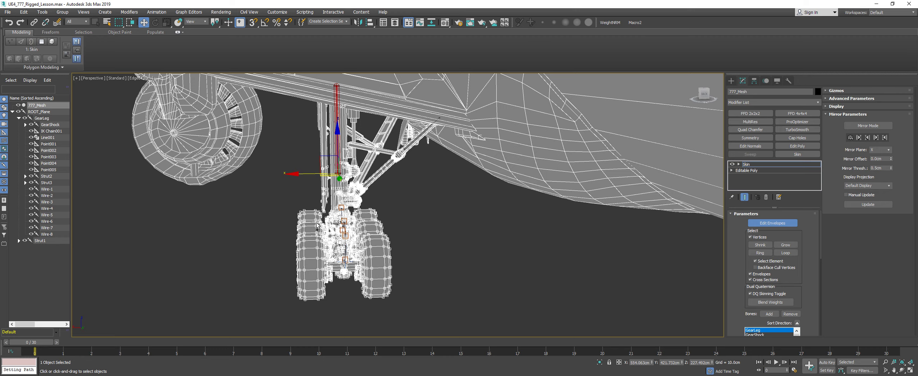
left_click_drag(392, 148, 386, 142, "ctrl")
middle_click_drag(375, 97, 353, 171)
left_click_drag(285, 222, 331, 184, "ctrl")
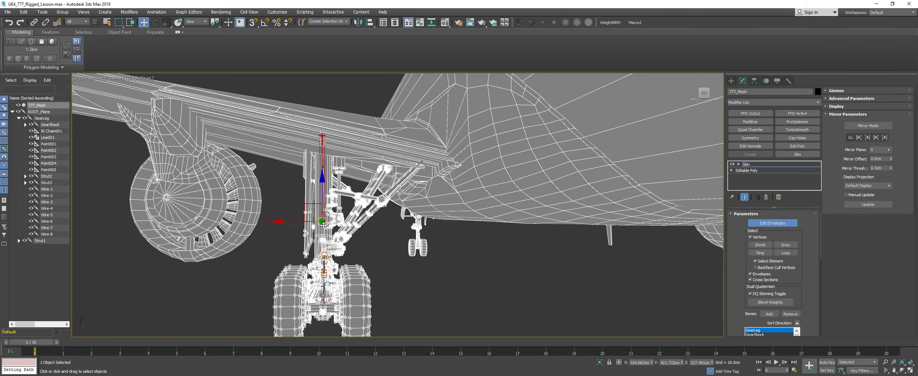
middle_click_drag(332, 212, 335, 220, "alt")
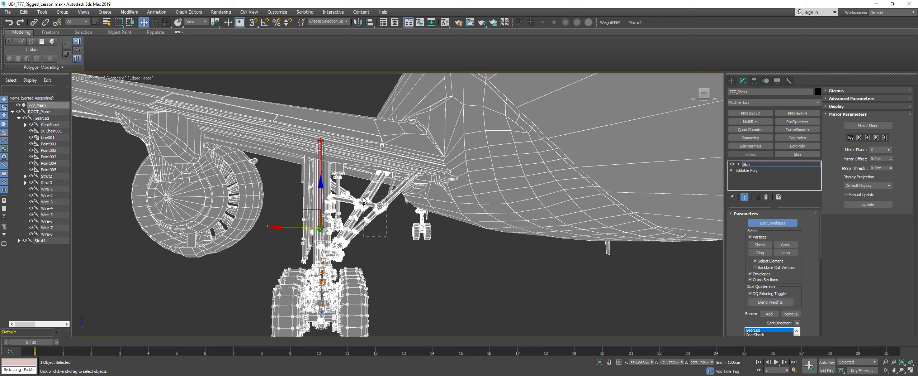
left_click_drag(363, 198, 343, 193, "ctrl")
Assign the selected landing gear vertices fully to GearLeg by raising the absolute effect to 1.0
left_click_drag(741, 301, 747, 314)
left_click(464, 215, "ctrl")
mouse_move(734, 272)
left_mouse_down()
mouse_move(740, 87)
mouse_move(735, 276)
mouse_move(734, 263)
left_mouse_up()
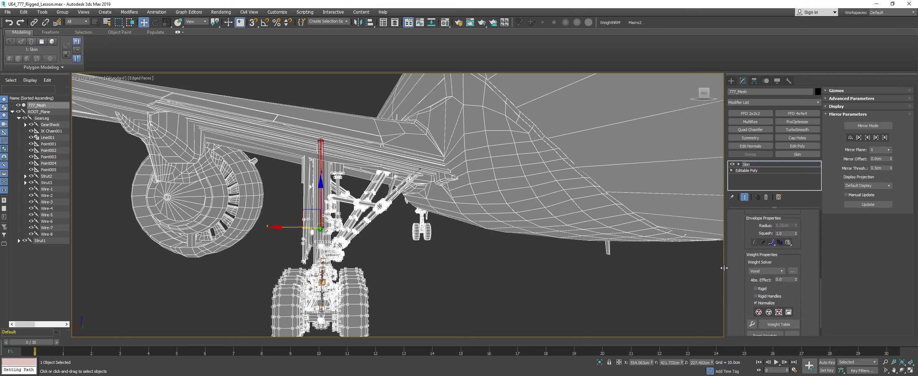
middle_click_drag(681, 267, 684, 259)
middle_click_drag(327, 221, 327, 217)
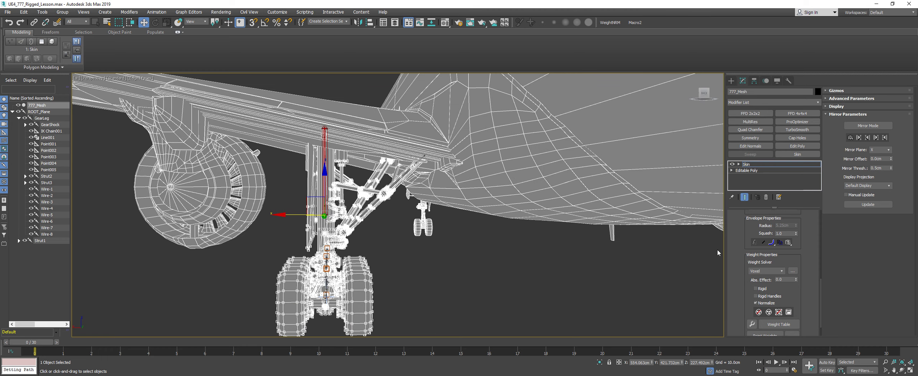
left_click_drag(795, 279, 793, 204)
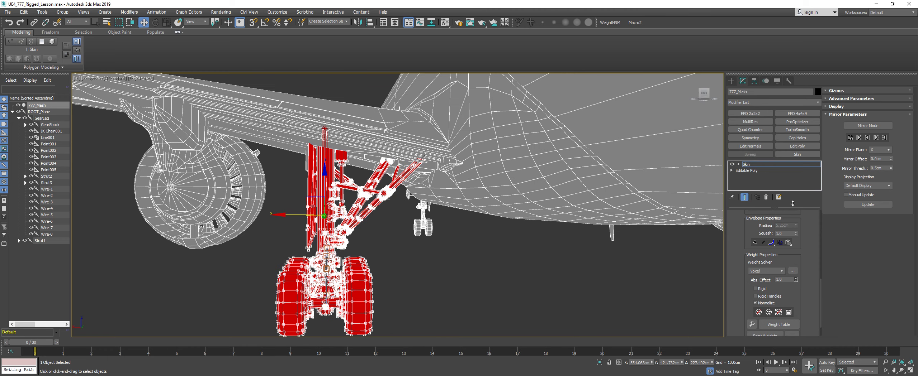
middle_click_drag(394, 232, 406, 223)
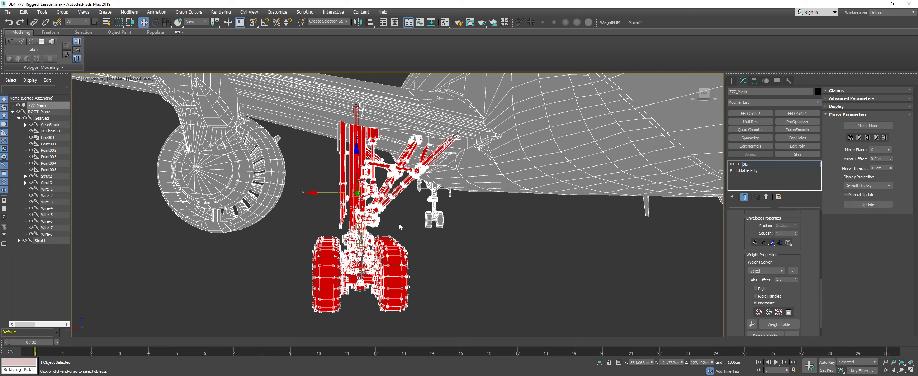
scroll(397, 224, "up", 5)
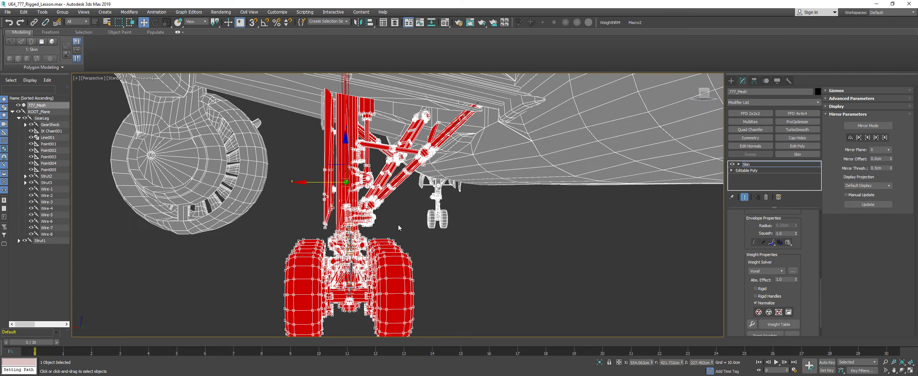
left_click(398, 225)
Inspect the GearLeg-weighted landing gear from the side, picking an element above the wheels and switching to wireframe display
middle_click_drag(353, 211, 421, 205, "alt")
scroll(404, 206, "up", 3)
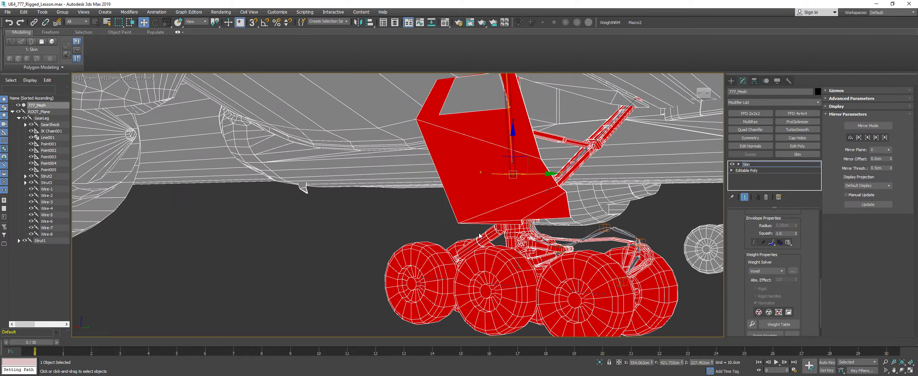
left_click(517, 251)
left_click(518, 256)
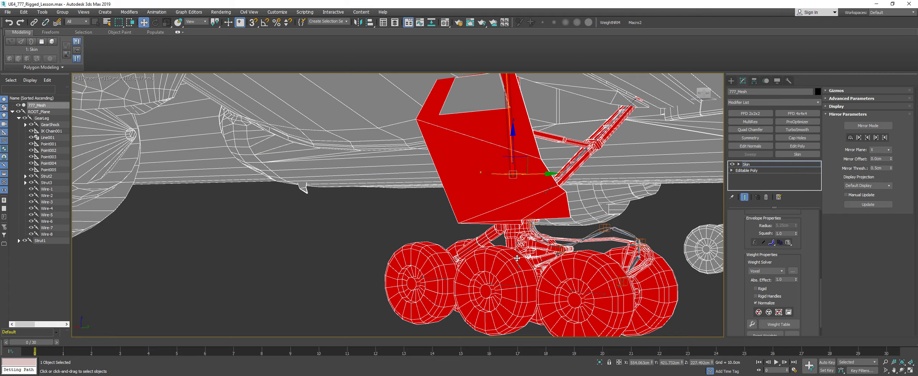
middle_click_drag(488, 253, 448, 252, "alt")
key("F3")
scroll(448, 252, "up", 5)
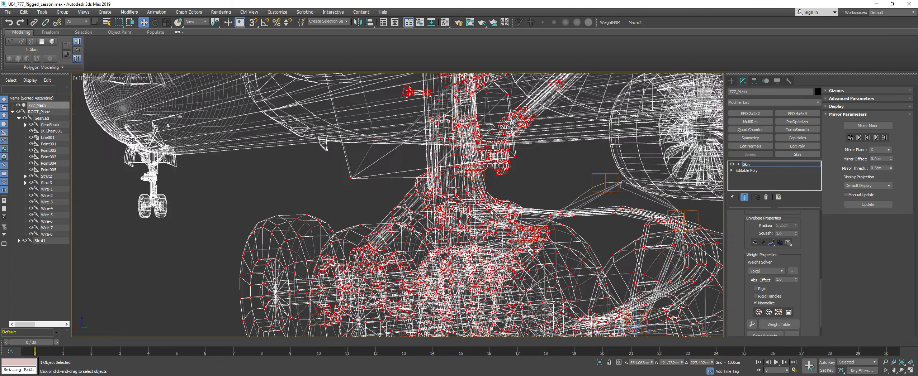
Examine the elements where the gear leg meets the wheel truck in wireframe, selecting one to check its extent
left_click(491, 212)
middle_click_drag(491, 212, 493, 179, "alt")
scroll(494, 179, "up", 3)
middle_click_drag(448, 129, 522, 255)
mouse_move(383, 168)
middle_mouse_down()
mouse_move(419, 191)
mouse_move(500, 276)
middle_mouse_up()
middle_click_drag(515, 211, 511, 253)
key("F3")
key("F3")
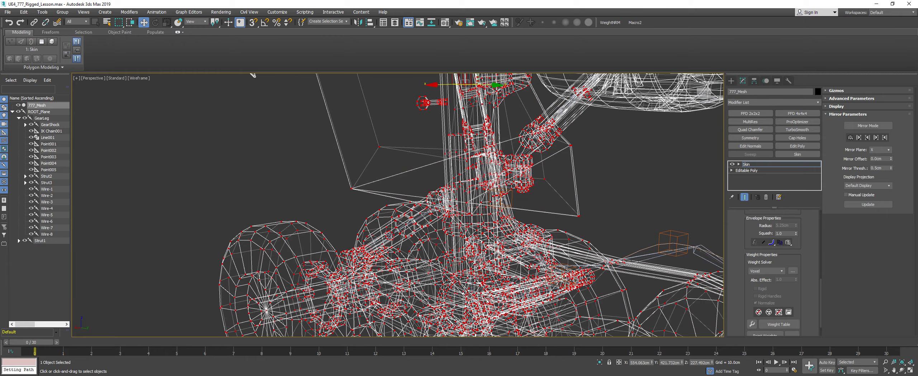
left_click(472, 271)
left_click(471, 263)
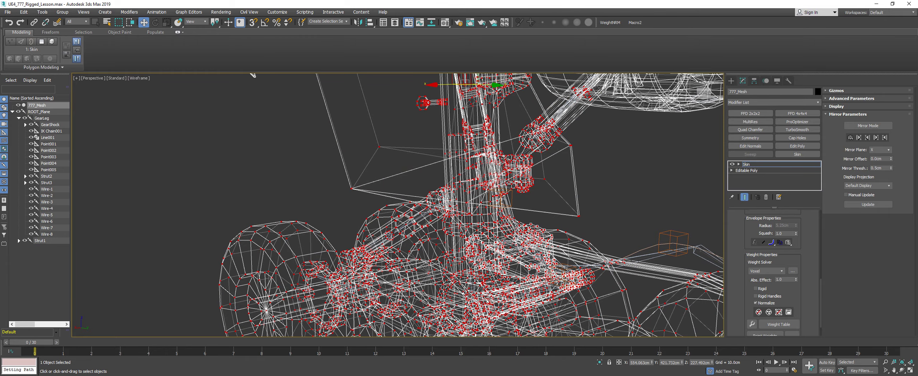
middle_click_drag(468, 256, 490, 190, "alt")
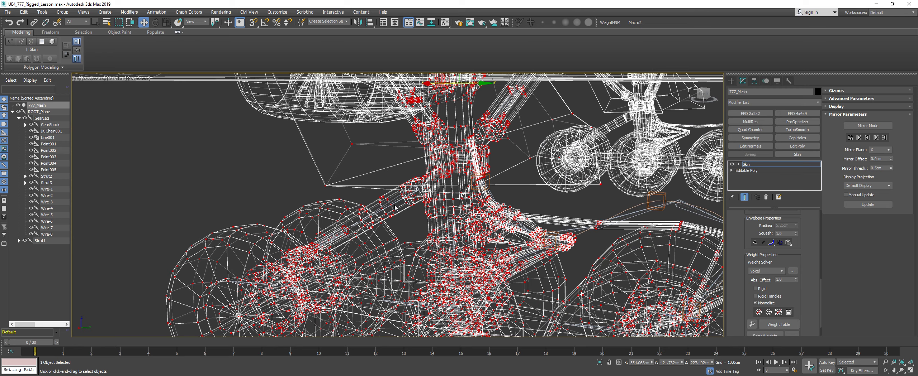
Restore the shaded display and switch from Skin to the Editable Poly level of 777_Mesh
key("F3")
scroll(508, 198, "down", 5)
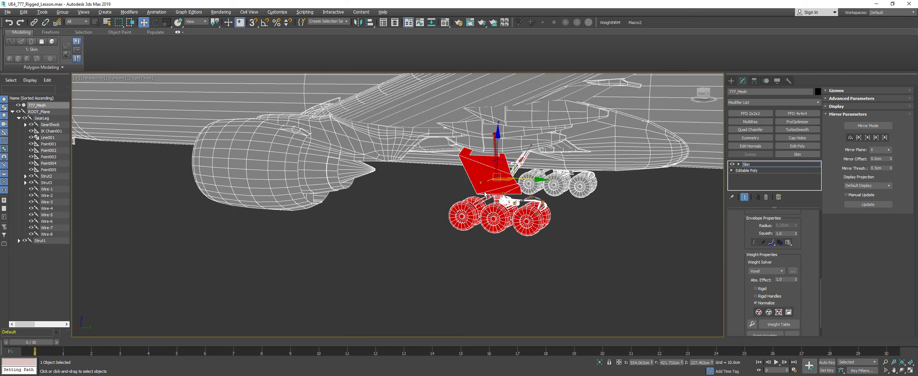
middle_click_drag(483, 191, 418, 206, "alt")
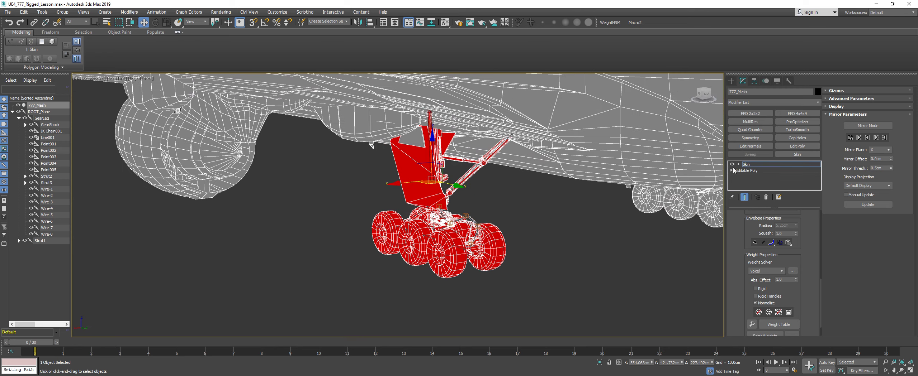
left_click(741, 170)
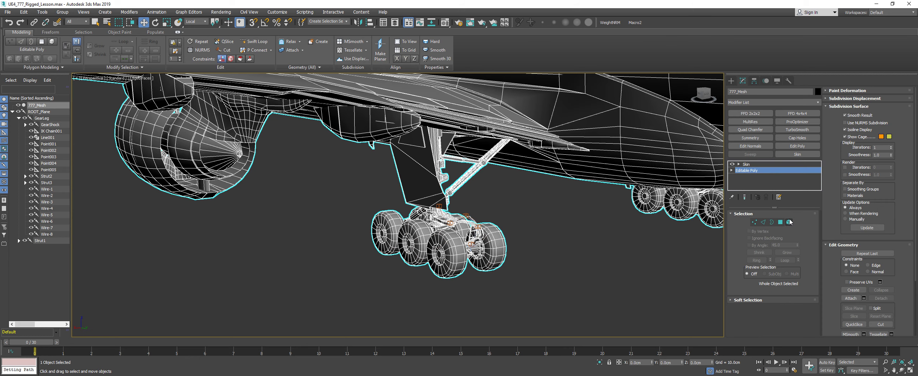
At the Element level, delete the fuselage and the wing fairing elements that surround the main landing gear
left_click(789, 223)
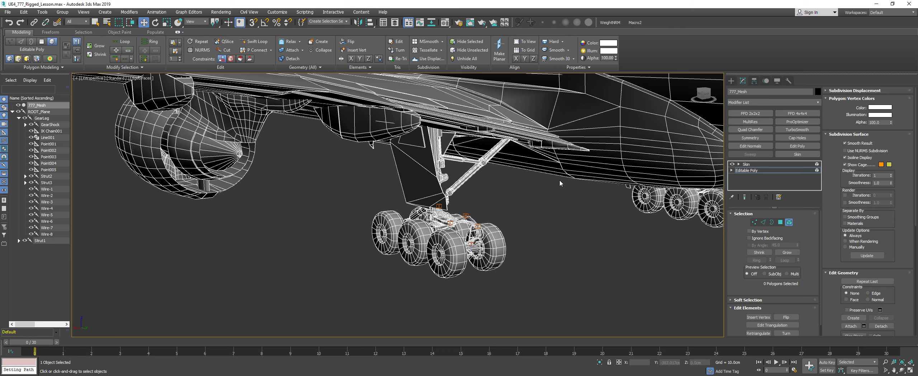
left_click(475, 98)
key("Delete")
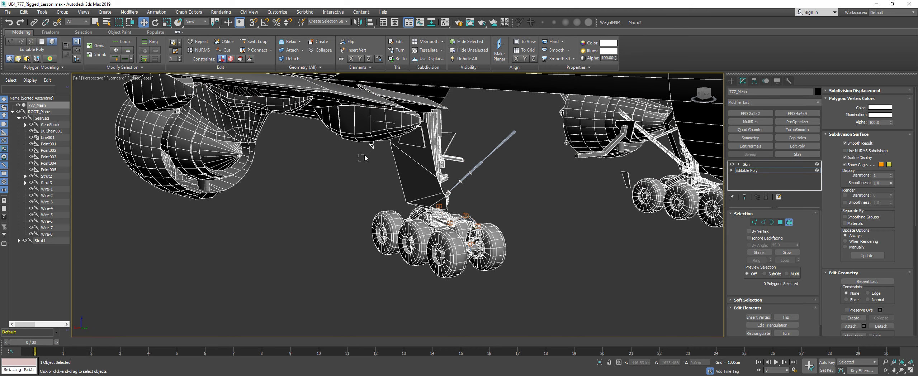
left_click(389, 110)
key("Delete")
Delete the gear door panels beside the leg and the remaining wing element above the landing gear
left_click(404, 137)
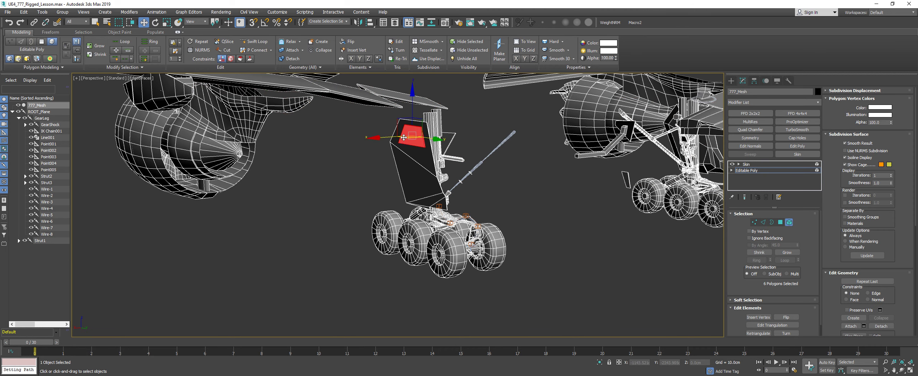
key("Delete")
left_click(401, 147)
key("Delete")
left_click(377, 100)
key("Delete")
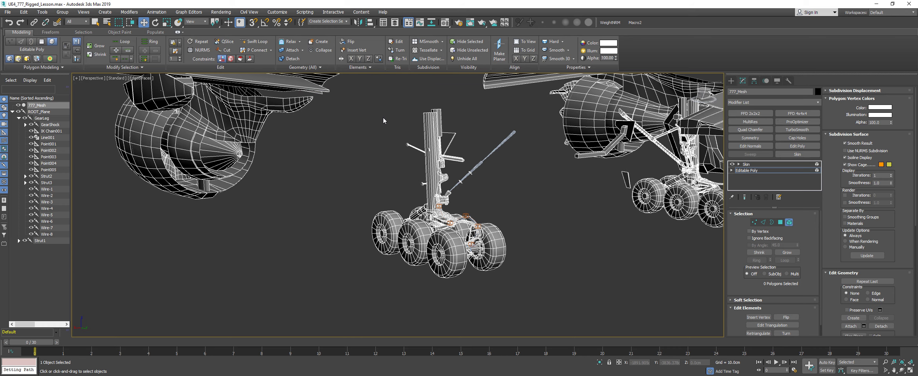
Delete the opposite engine and landing gear, then the near engine and most of the wing elements
middle_click_drag(383, 118, 379, 119, "alt")
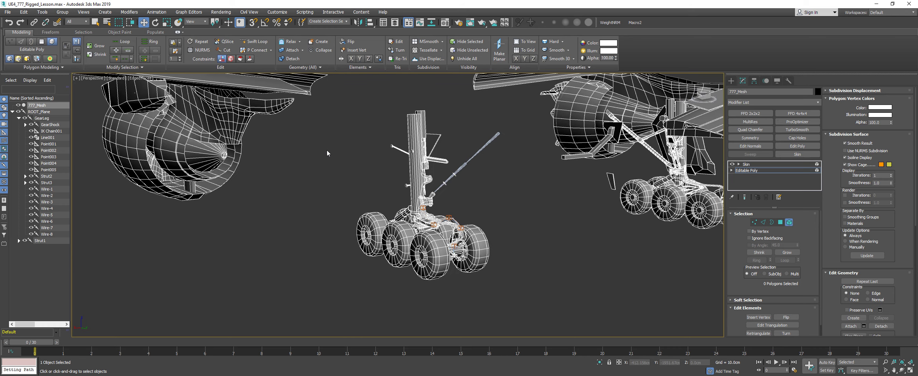
scroll(327, 153, "down", 6)
left_click_drag(504, 139, 615, 226)
key("Delete")
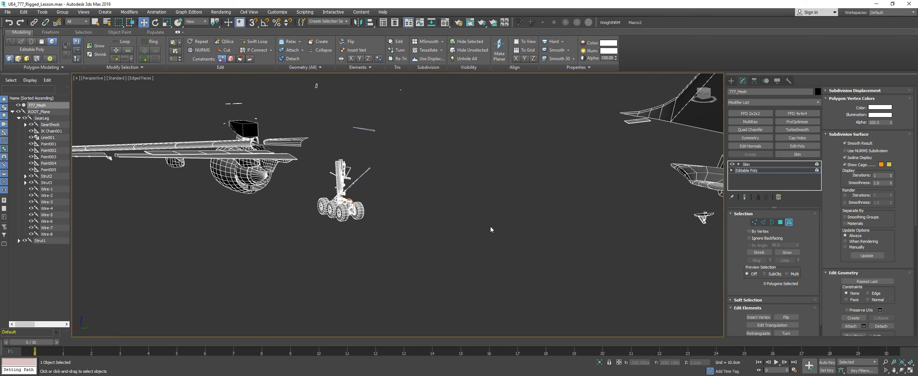
left_click_drag(276, 215, 178, 91)
key("Delete")
middle_click_drag(201, 144, 242, 156)
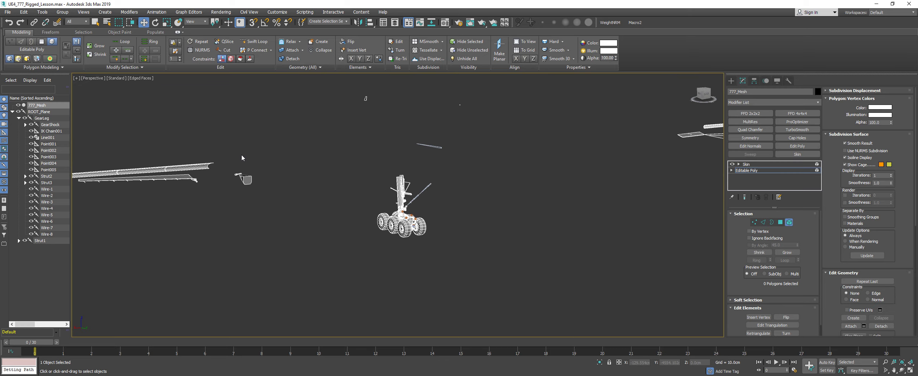
left_click_drag(259, 201, 123, 121)
key("Delete")
Delete the leftover wing pieces, the stray parts above the gear and the whole tail section
scroll(357, 163, "down", 3)
left_click_drag(293, 154, 204, 190)
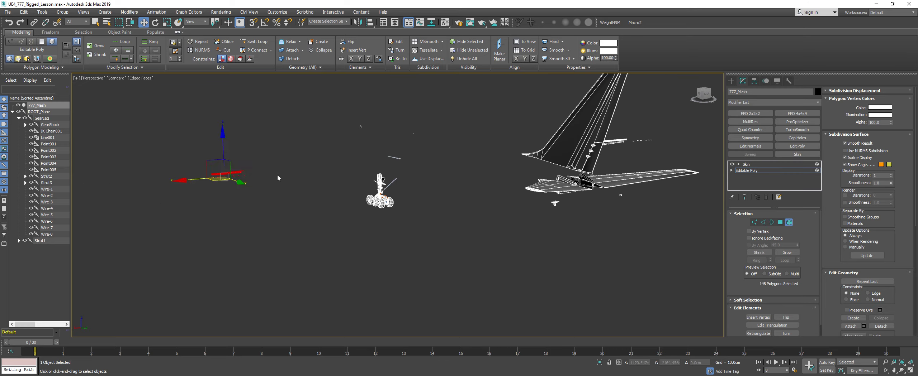
key("Delete")
left_click_drag(313, 103, 449, 142)
key("Delete")
left_click_drag(694, 237, 523, 84)
key("Delete")
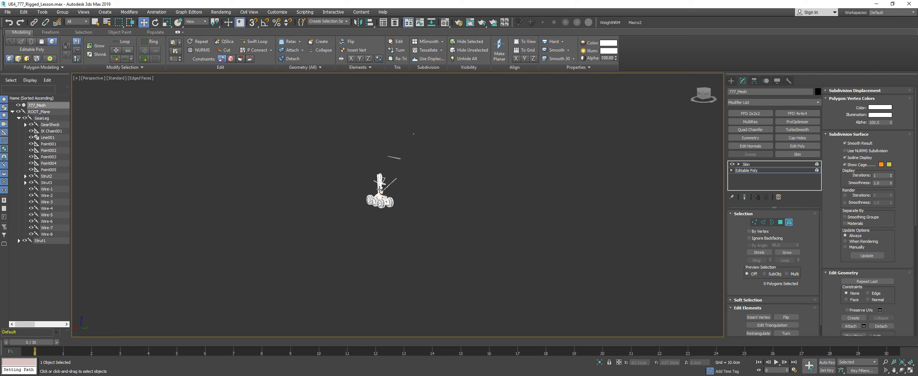
Examine the isolated main landing gear up close and clear the element selection
scroll(373, 185, "up", 3)
left_click_drag(365, 178, 422, 221)
scroll(408, 225, "up", 5)
middle_click_drag(378, 234, 444, 81)
middle_click_drag(413, 138, 431, 146, "alt")
scroll(413, 157, "up", 3)
scroll(430, 145, "down", 2)
left_click(571, 209)
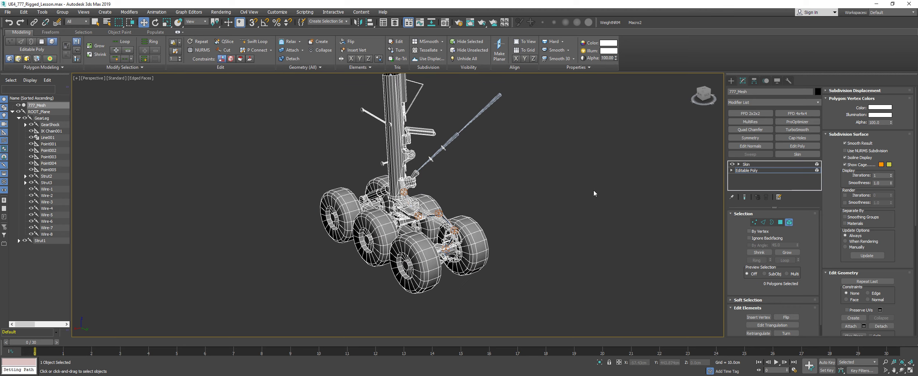
Return to the Skin modifier, enable envelope editing and select the GearShock envelope at the base of the gear leg
left_click(751, 166)
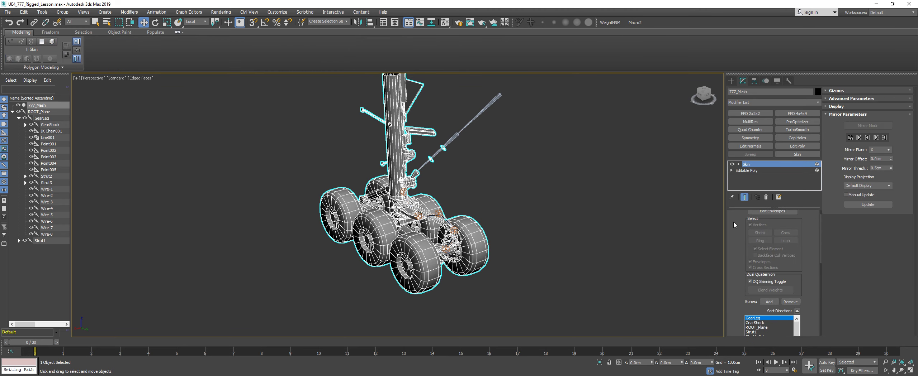
scroll(732, 222, "up", 1)
left_click(759, 223)
middle_click_drag(437, 198, 280, 246, "alt")
scroll(427, 192, "up", 3)
left_click(428, 214)
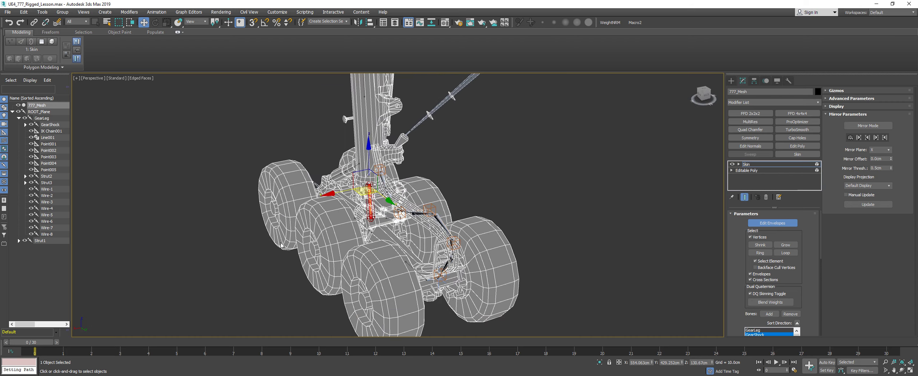
Select the vertices of all the wheels and the connected wheel truck parts in a side view
left_click_drag(248, 271, 373, 218)
middle_click_drag(352, 221, 546, 266, "alt")
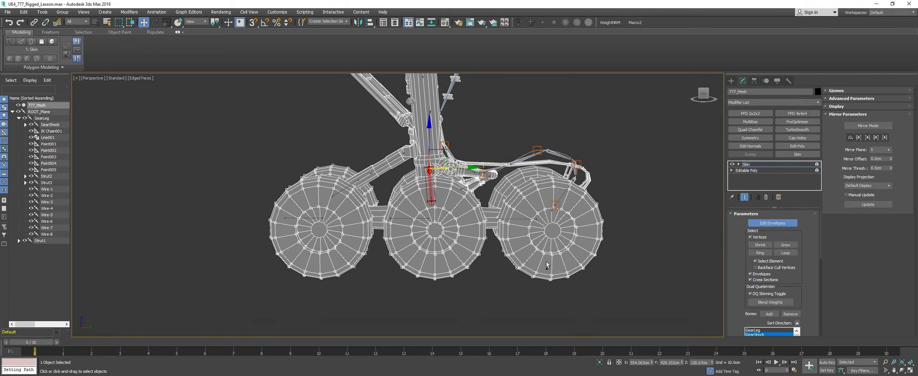
left_click_drag(617, 283, 395, 177, "ctrl")
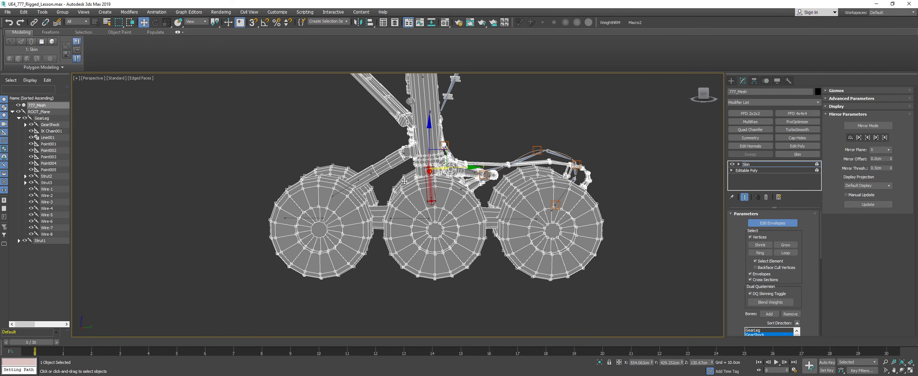
middle_click_drag(399, 185, 397, 188)
left_click_drag(616, 261, 616, 261)
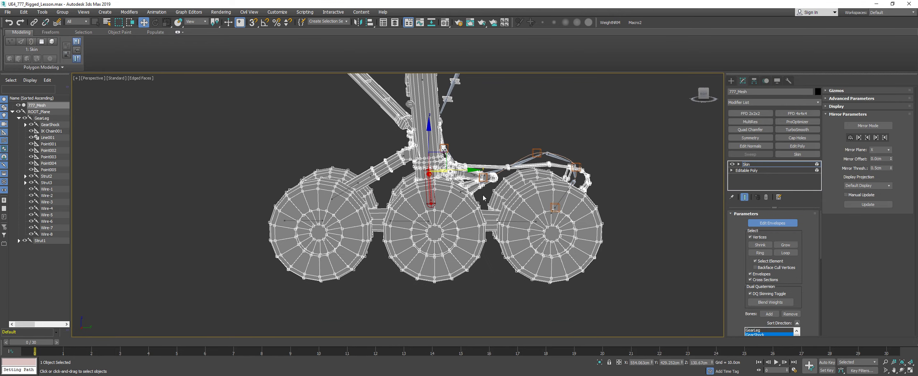
Remove the upper gear leg and its side brace elements from the vertex selection
middle_click_drag(391, 82, 422, 188)
scroll(418, 189, "down", 2)
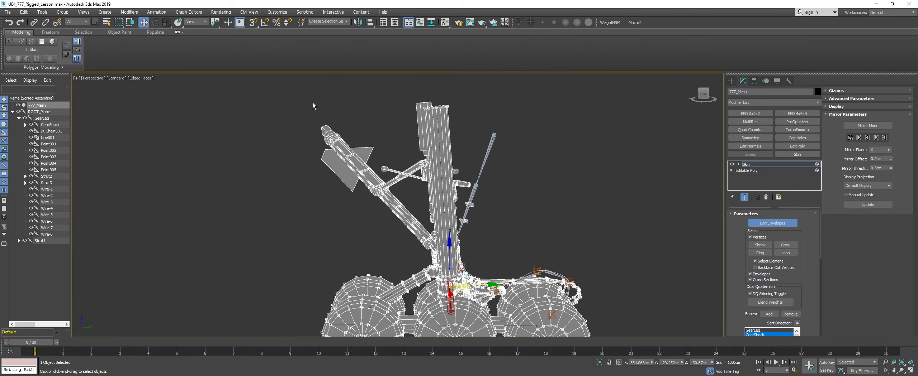
left_click_drag(535, 190, 543, 226, "alt")
middle_click_drag(389, 145, 320, 156, "alt")
left_click_drag(444, 202, 473, 224, "alt")
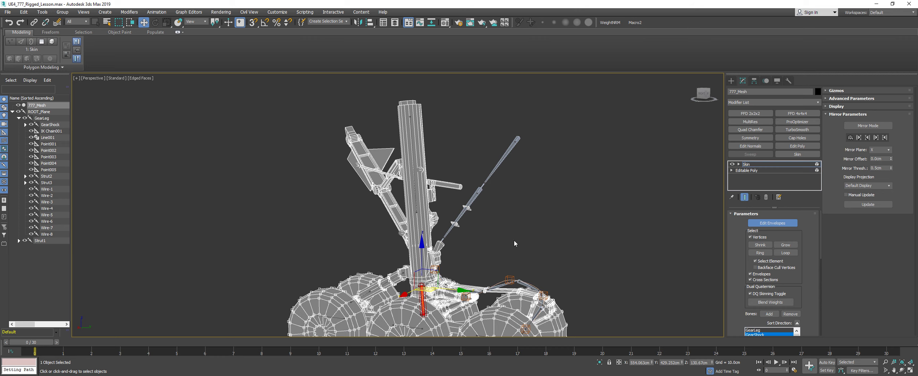
middle_click_drag(514, 241, 511, 169)
Assign the selected wheels and truck fully to GearShock with an absolute effect of 1.0, and inspect the resulting weights
left_click_drag(738, 284, 745, 177)
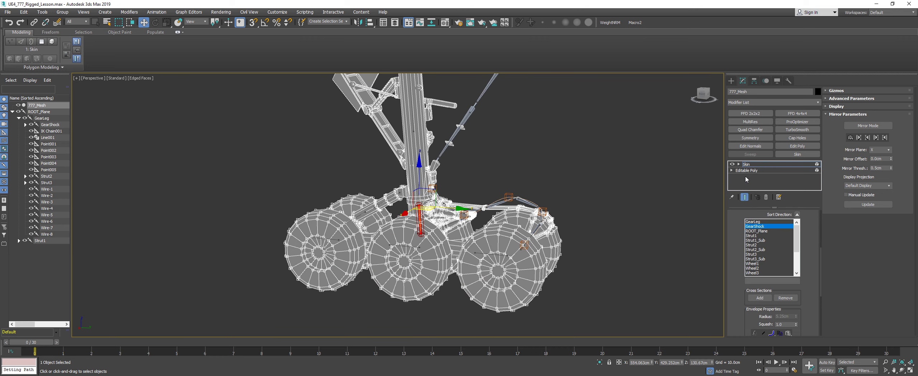
scroll(752, 312, "down", 5)
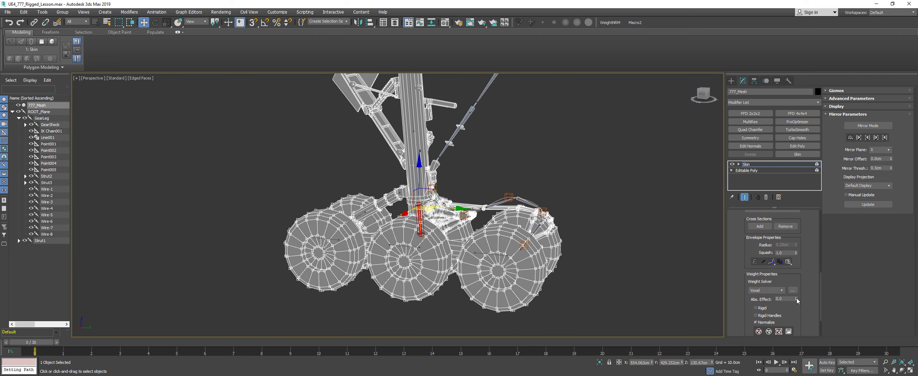
left_click_drag(795, 299, 793, 227)
middle_click_drag(432, 217, 413, 207, "alt")
scroll(455, 232, "up", 5)
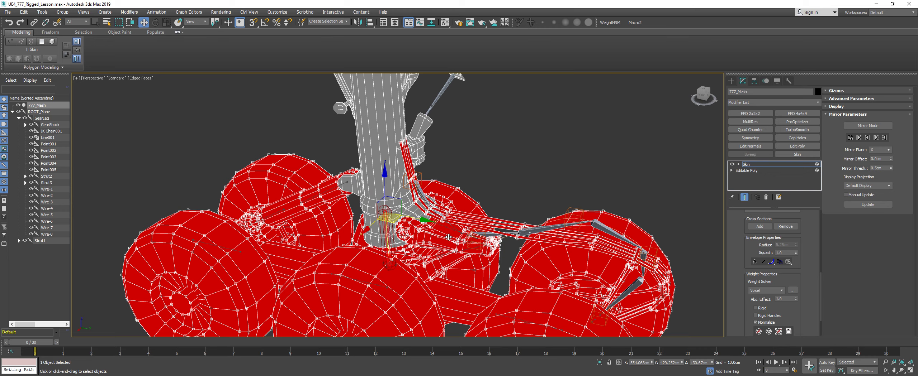
middle_click_drag(353, 214, 438, 168, "alt")
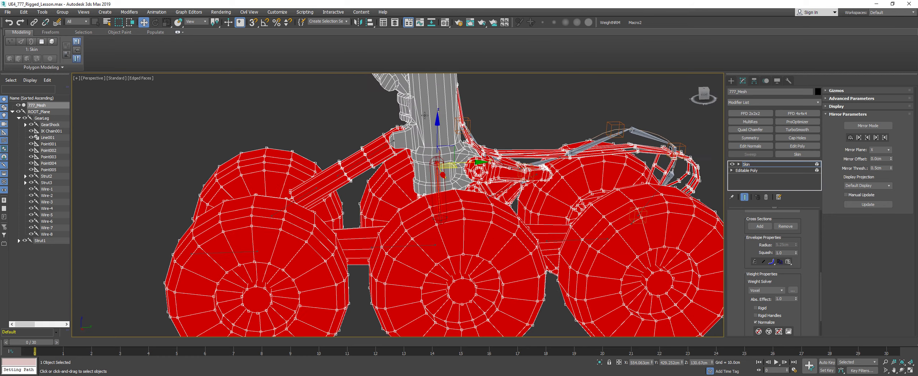
middle_click_drag(420, 203, 388, 158)
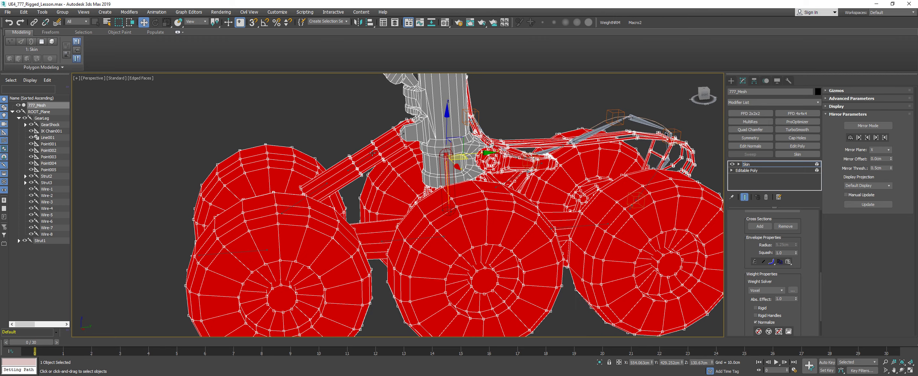
Select the upper envelope of the diagonal truck strut and weight the strut's thick cylinder element fully to it
left_click(373, 153)
middle_click_drag(370, 160, 409, 199)
scroll(410, 199, "up", 1)
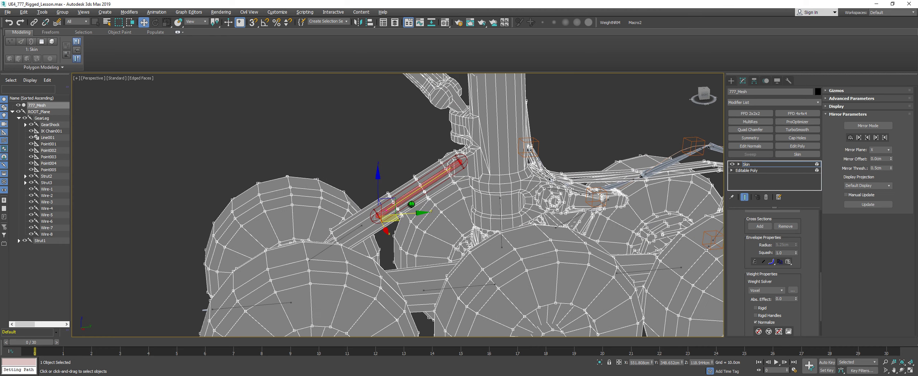
left_click(398, 157)
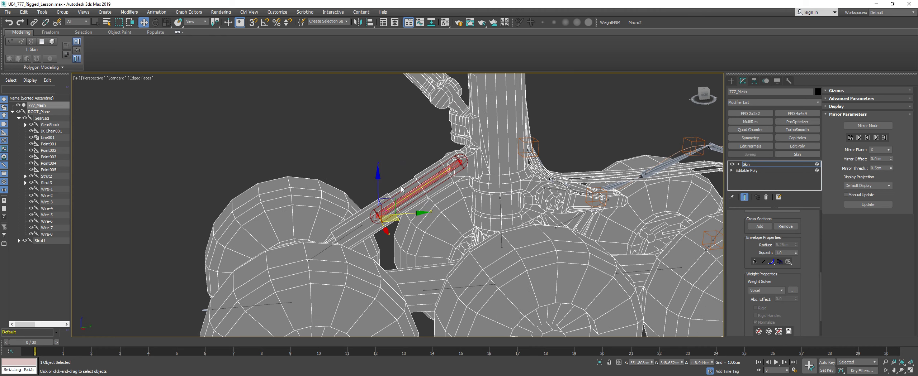
left_click(387, 193)
middle_click_drag(383, 198, 403, 205, "alt")
left_click_drag(795, 299, 795, 218)
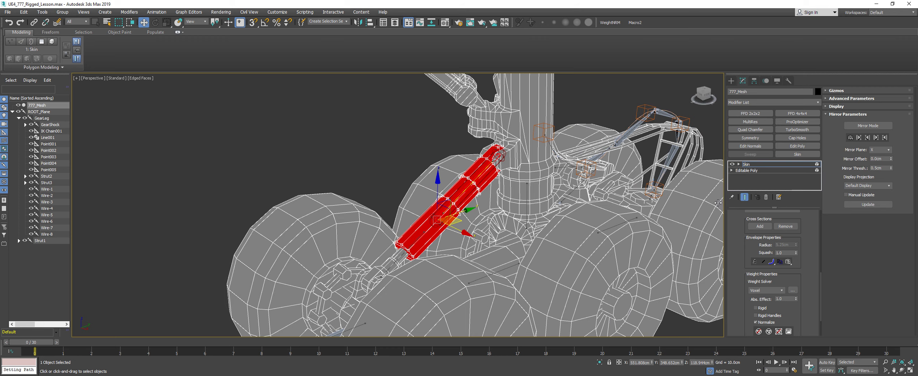
Select the lower envelope of the diagonal truck strut and raise the absolute effect on its thin rod element
middle_click_drag(403, 227, 426, 184)
scroll(424, 218, "up", 3)
left_click(420, 212)
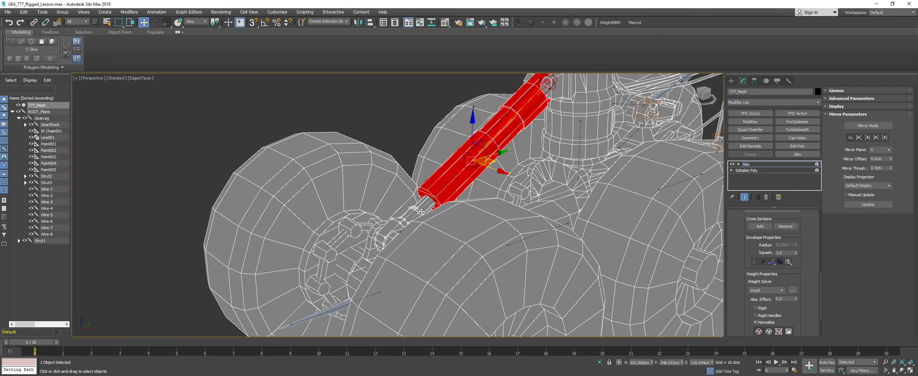
left_click(426, 206)
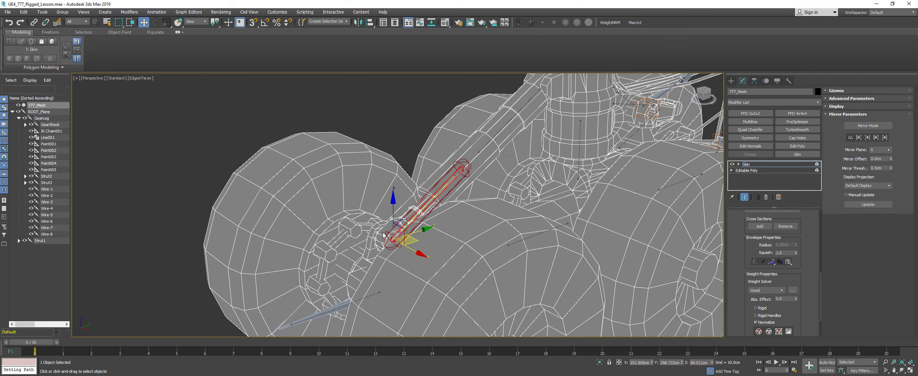
left_click(398, 122)
scroll(382, 226, "up", 6)
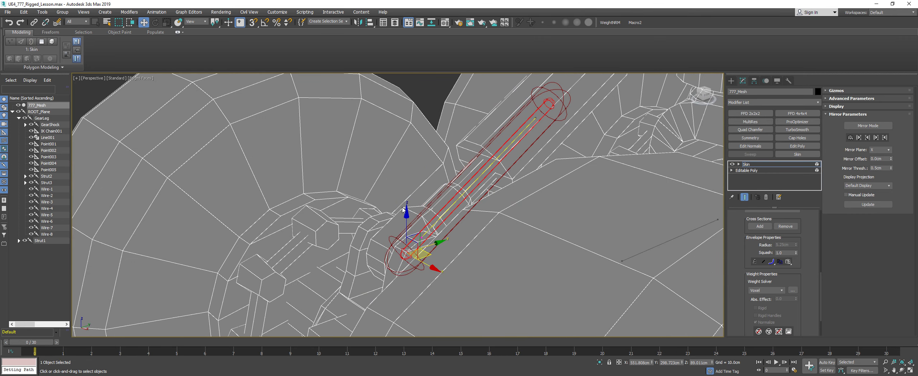
left_click(402, 208)
left_click_drag(795, 300, 795, 261)
middle_click_drag(594, 200, 538, 215)
scroll(525, 201, "down", 6)
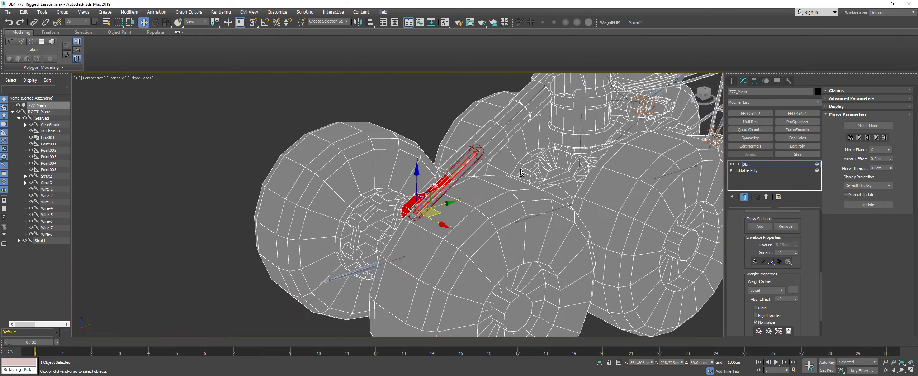
Select the upper link envelope behind the gear leg and raise the absolute effect on its two matching link elements
middle_click_drag(522, 173, 480, 176, "alt")
middle_click_drag(581, 165, 455, 196)
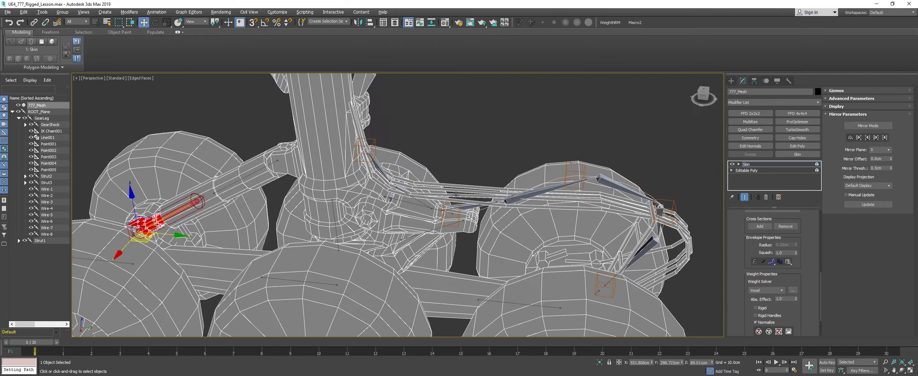
scroll(456, 195, "up", 3)
left_click(427, 199)
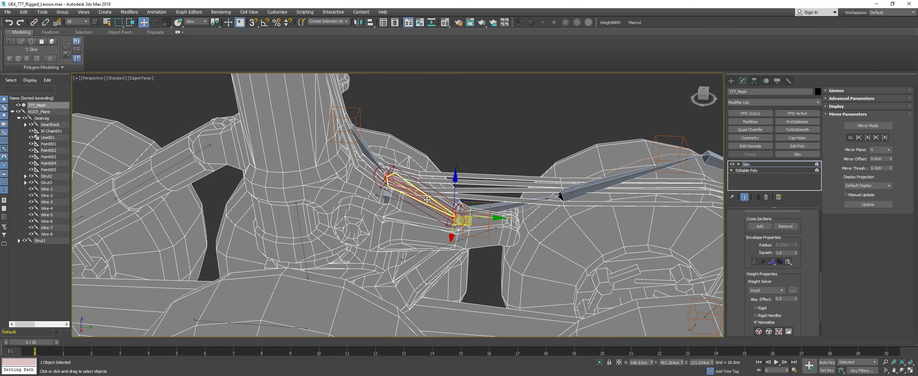
middle_click_drag(366, 193, 313, 153, "alt")
scroll(337, 179, "up", 2)
middle_click_drag(290, 131, 295, 162, "alt")
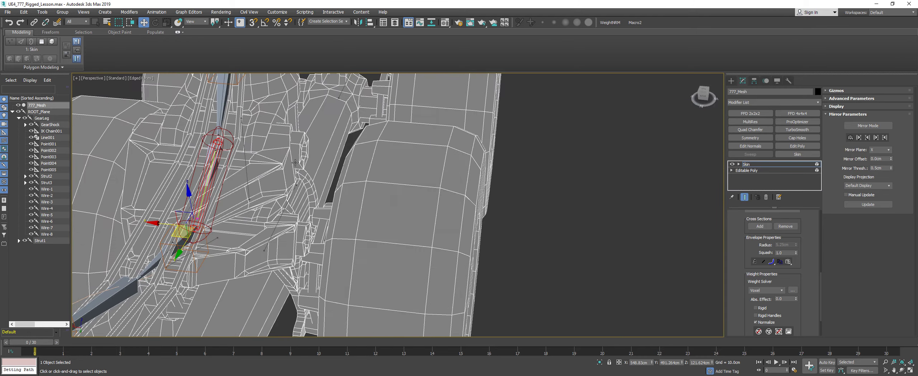
left_click(280, 166)
left_click(282, 164)
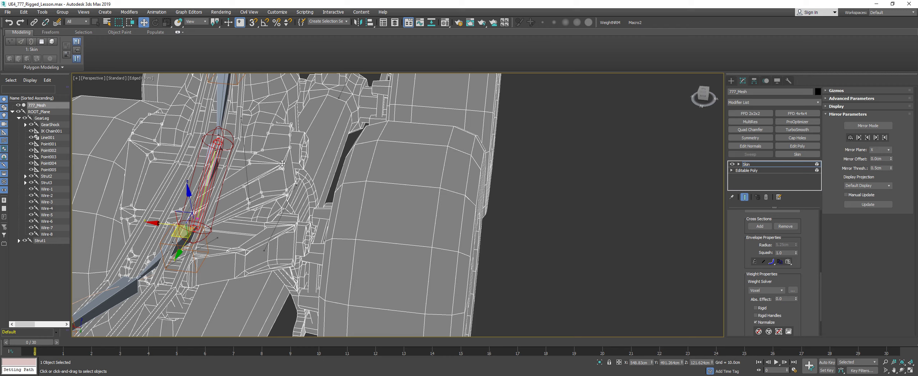
left_click(299, 145, "ctrl")
left_click_drag(795, 299, 794, 215)
middle_click_drag(251, 201, 311, 177)
Select the lower link envelope behind the gear leg and set the absolute effect to 1.0 on its two lower link elements
left_click(380, 206)
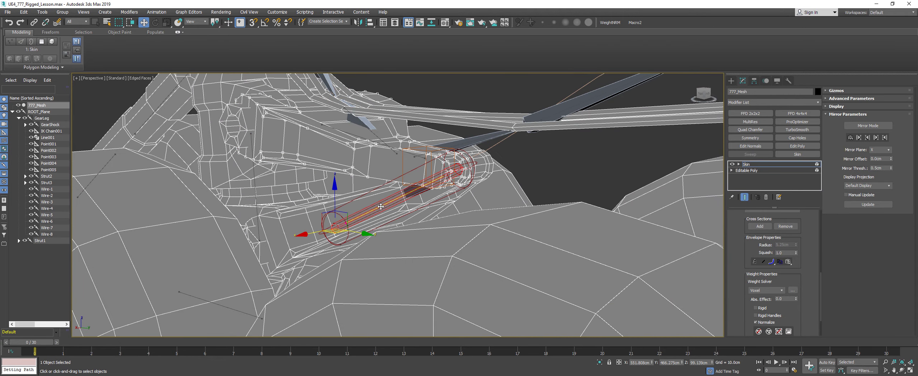
left_click(485, 178)
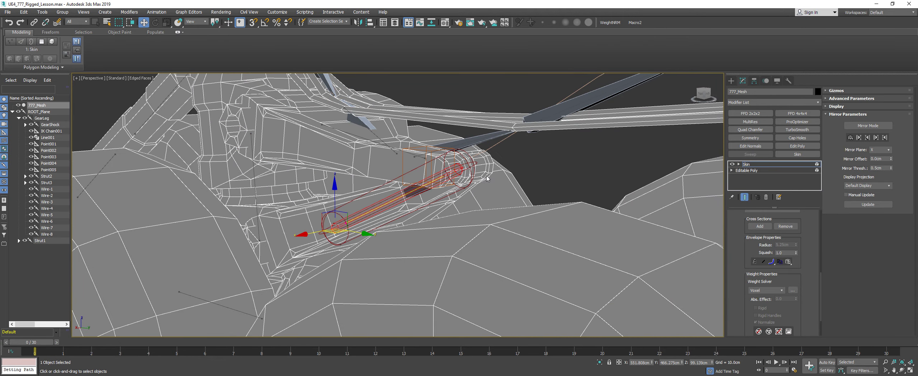
left_click(489, 172)
middle_click_drag(277, 233, 269, 239, "alt")
middle_click_drag(226, 275, 326, 237, "alt")
left_click(329, 231, "ctrl")
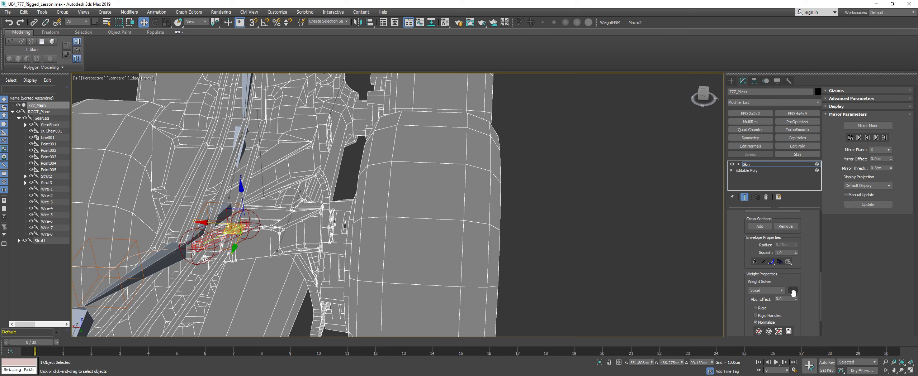
left_click_drag(795, 299, 796, 229)
middle_click_drag(263, 215, 327, 194, "alt")
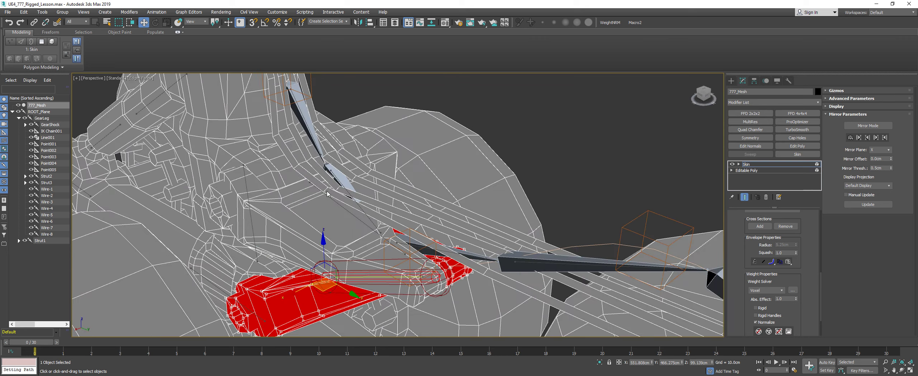
Select the upper link envelope behind the gear leg and set the absolute effect to 1.0 on its link elements
left_click(338, 182)
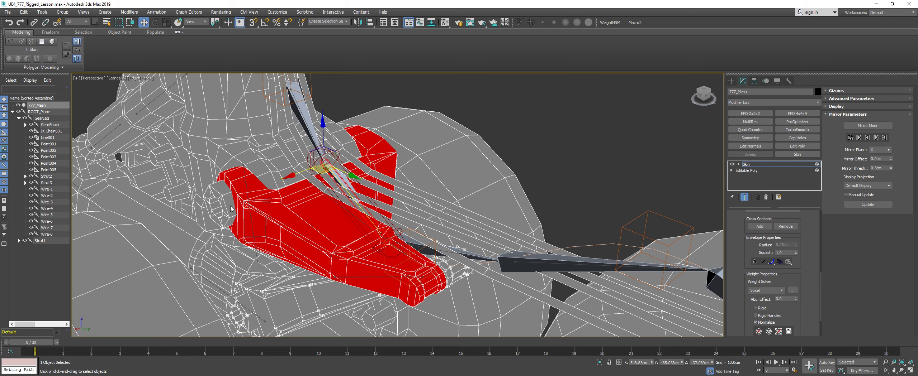
left_click(222, 195)
left_click_drag(796, 298, 793, 232)
middle_click_drag(268, 195, 351, 183)
scroll(287, 187, "down", 3)
scroll(351, 184, "down", 4)
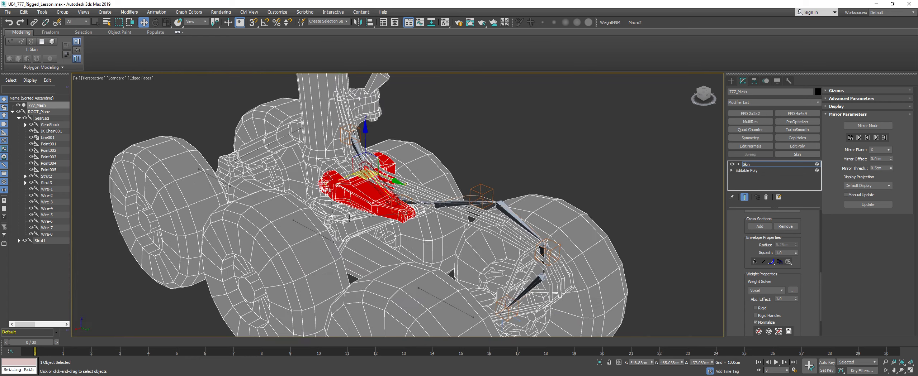
Select the wheel envelope at the truck end farthest from the hoses and raise the absolute effect on that axle's two wheels
middle_click_drag(200, 272, 332, 234, "alt")
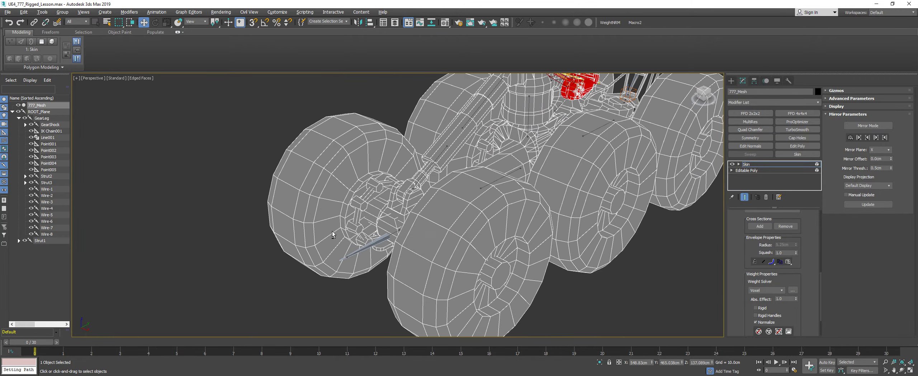
left_click(363, 249)
left_click(500, 287)
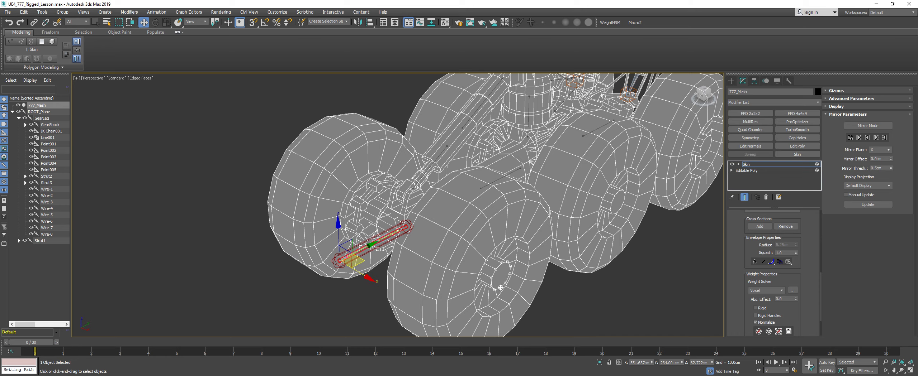
left_click(519, 291)
left_click(489, 274, "ctrl")
middle_click_drag(339, 248, 415, 243, "alt")
left_click(469, 286, "ctrl")
middle_click_drag(486, 224, 471, 226, "alt")
middle_click_drag(359, 213, 618, 208)
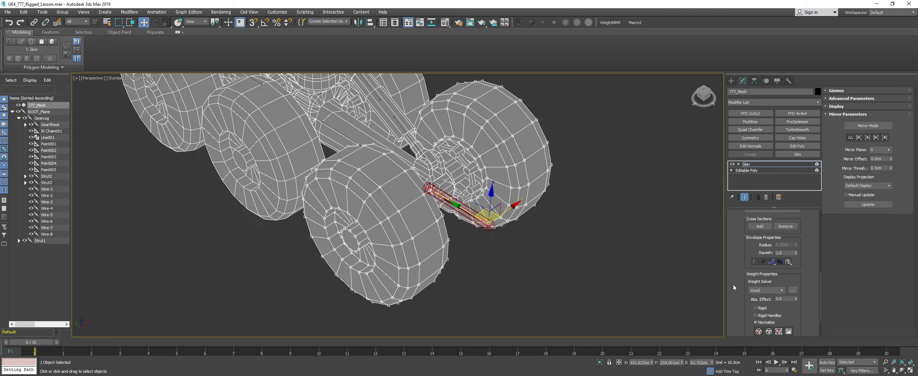
left_click_drag(796, 298, 797, 229)
Examine the truck from several angles to locate the middle axle's bone and its wheels
middle_click_drag(395, 180, 442, 206)
scroll(467, 210, "down", 3)
middle_click_drag(323, 204, 403, 206)
middle_click_drag(403, 206, 456, 255, "alt")
scroll(363, 206, "up", 3)
scroll(362, 206, "up", 3)
middle_click_drag(426, 224, 418, 207, "alt")
middle_click_drag(350, 123, 353, 136)
scroll(433, 202, "down", 4)
middle_click_drag(433, 203, 412, 243, "alt")
scroll(416, 208, "up", 10)
Select the middle axle's envelope and set the absolute effect to 1.0 on both of its wheels
left_click(359, 152)
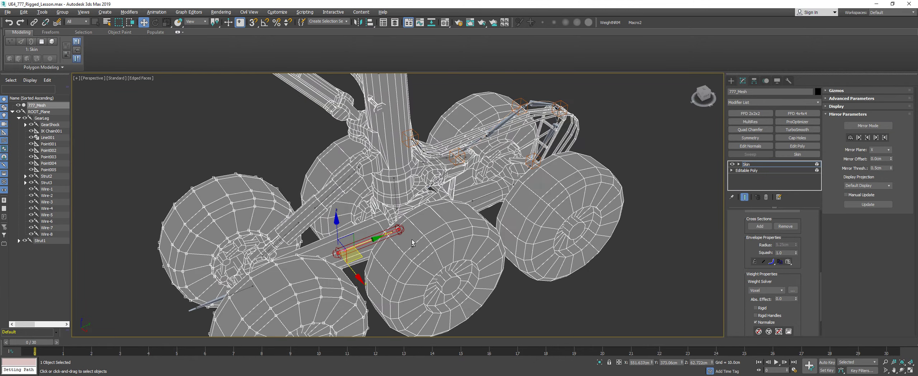
left_click(451, 282)
middle_click_drag(333, 236, 408, 237, "alt")
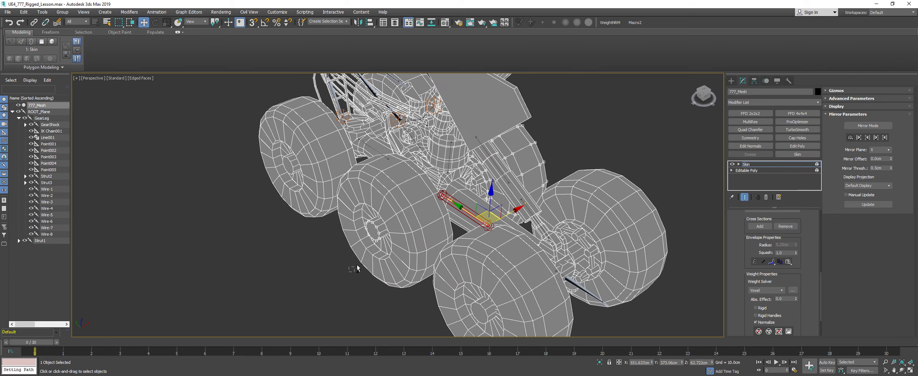
left_click_drag(353, 268, 364, 258, "ctrl")
left_click_drag(796, 300, 798, 234)
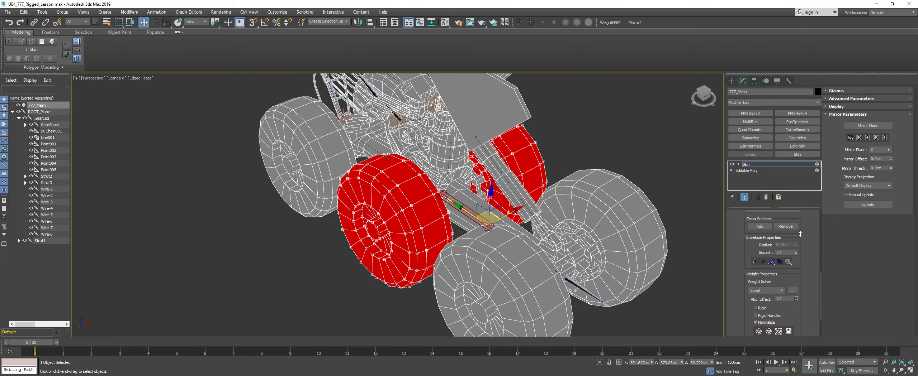
Select the axle envelope at the hose end of the truck and set the absolute effect to 1.0 on its two wheels
middle_click_drag(469, 221, 379, 164, "alt")
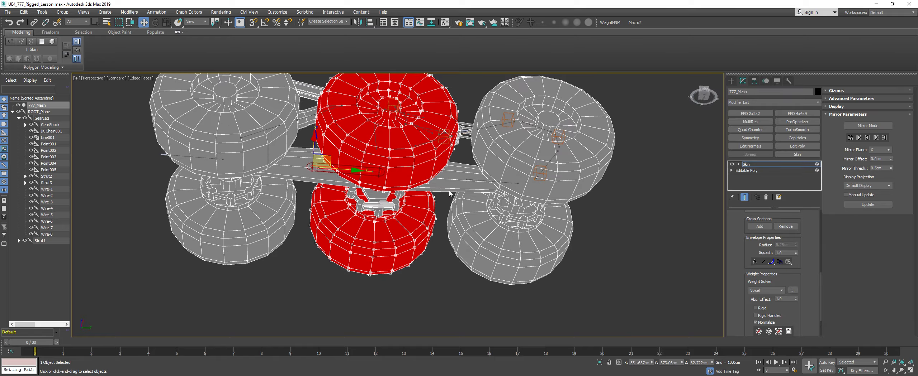
left_click(475, 180)
middle_click_drag(475, 180, 575, 254, "alt")
left_click_drag(590, 222, 576, 203)
middle_click_drag(576, 203, 345, 193, "alt")
left_click_drag(255, 256, 261, 233, "ctrl")
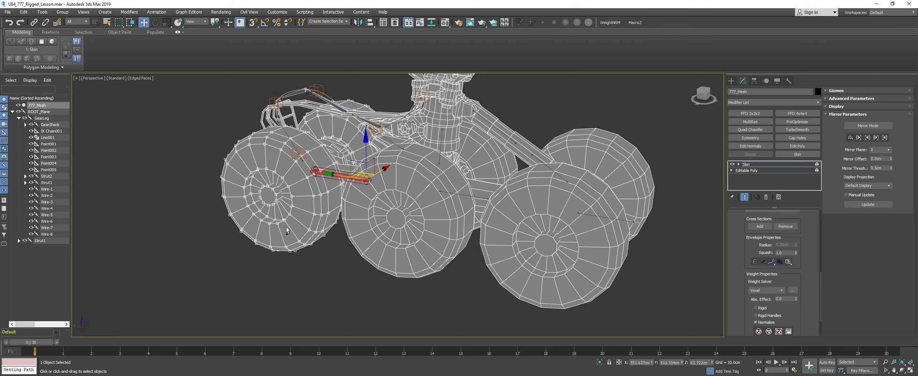
middle_click_drag(286, 228, 368, 201, "alt")
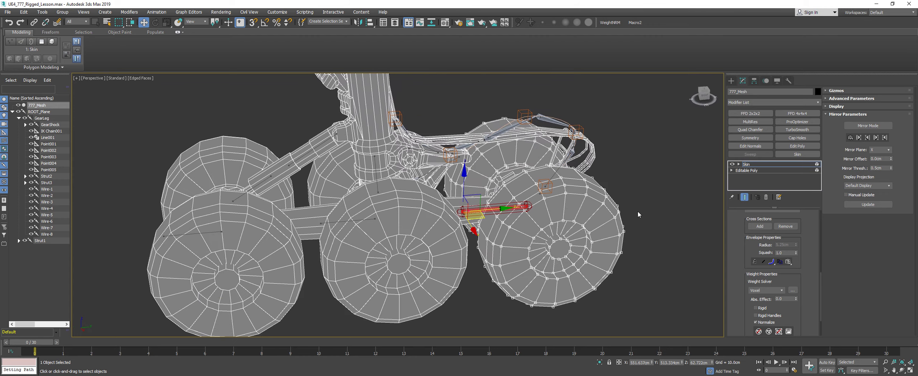
left_click_drag(795, 300, 794, 256)
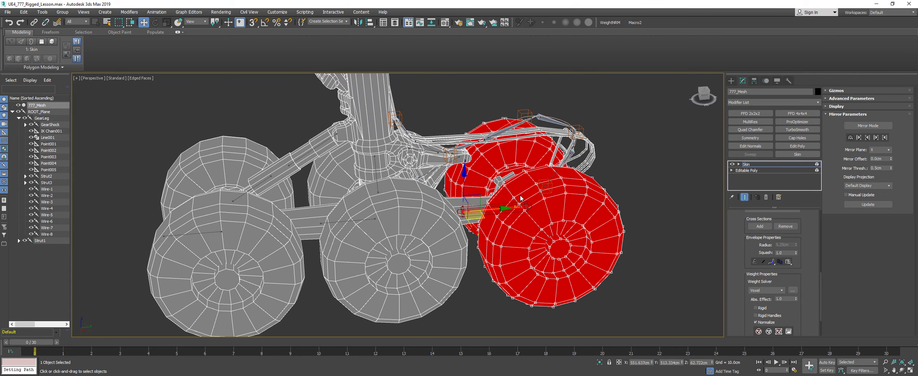
Compare the hoses behind the gear leg with their bone chain in a right side view, in wireframe and shaded display
middle_click_drag(521, 202, 429, 204)
scroll(415, 201, "down", 2)
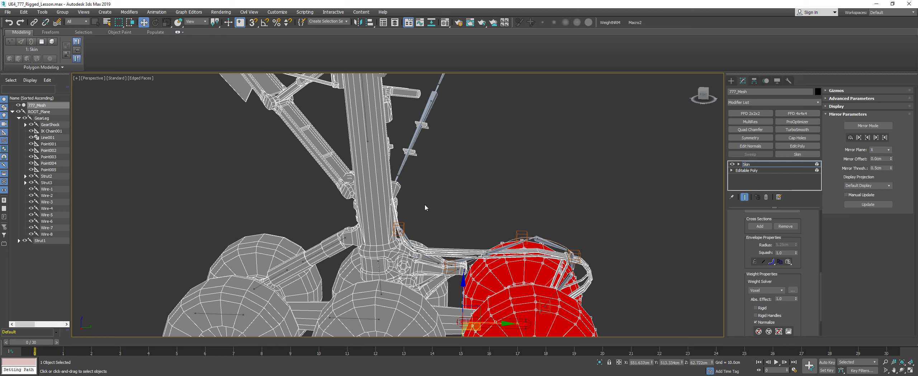
middle_click_drag(436, 211, 436, 167)
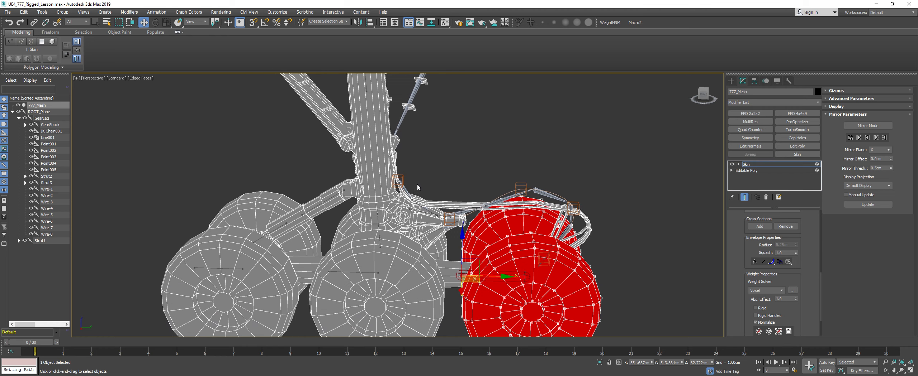
left_click(409, 196)
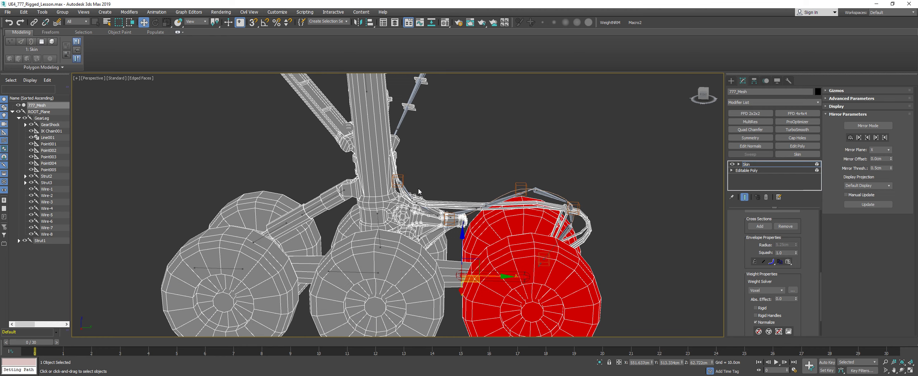
key("l")
middle_click_drag(525, 219, 512, 172)
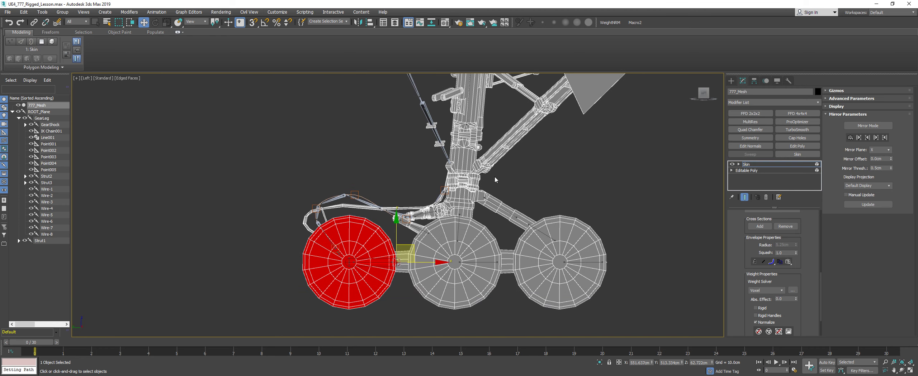
key("r")
scroll(389, 163, "up", 4)
key("F3")
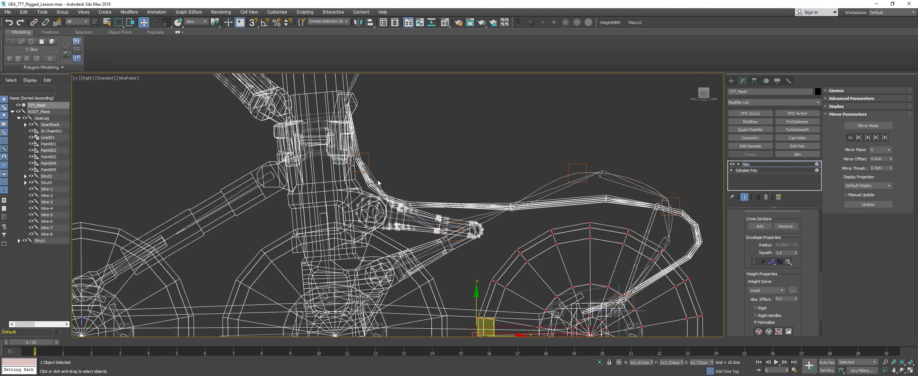
key("F3")
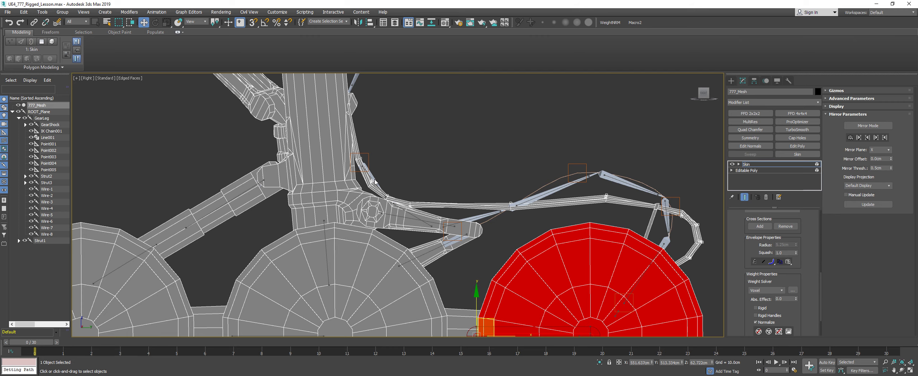
Select the wire bone envelope beside the base of the gear leg and set the absolute effect to 1.0 on the hose
scroll(373, 179, "up", 3)
key("F3")
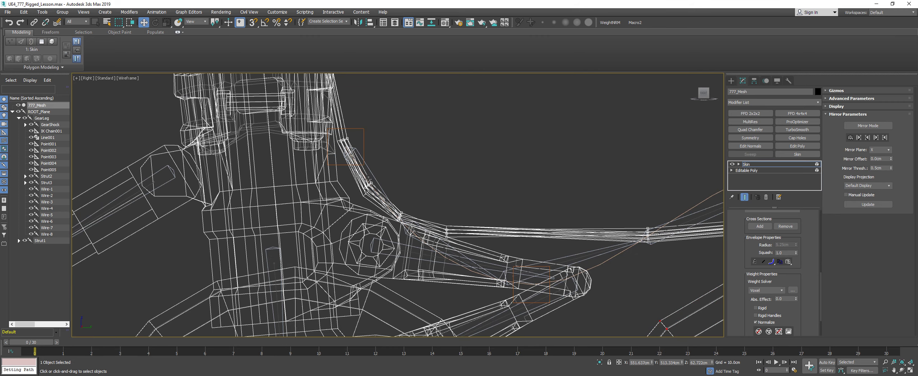
left_click(368, 180)
key("F3")
scroll(375, 181, "down", 3)
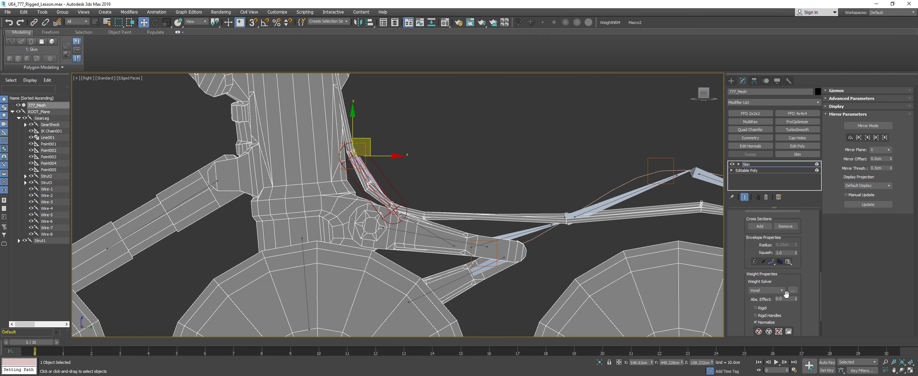
left_click_drag(795, 298, 794, 263)
middle_click_drag(496, 190, 490, 190)
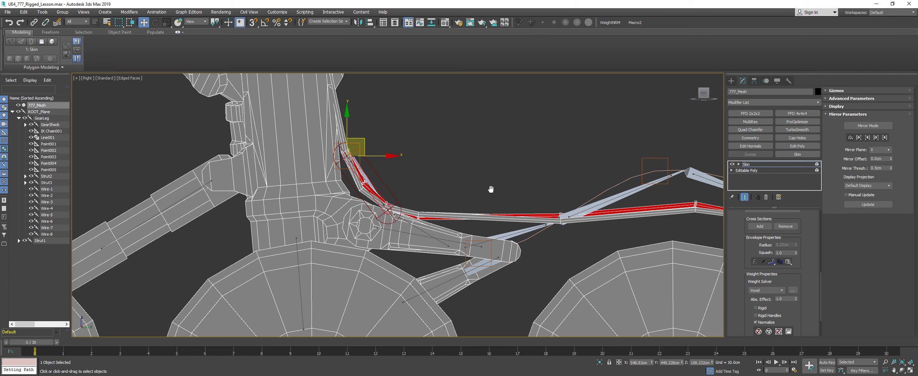
Select the complete hose bundle in wireframe and set its absolute effect to 1.0 for the wire bone beside the gear leg
left_click(405, 175)
scroll(432, 202, "up", 5)
key("F3")
left_click_drag(434, 229, 435, 230)
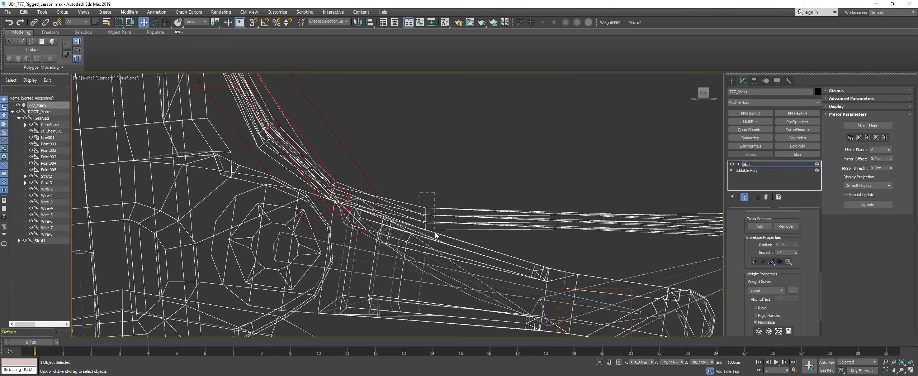
scroll(436, 231, "down", 5)
key("F3")
left_click_drag(796, 299, 792, 269)
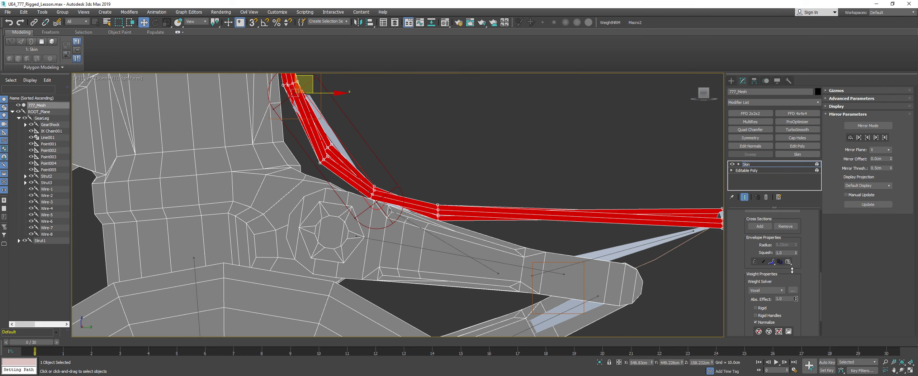
middle_click_drag(482, 183, 396, 201)
scroll(396, 201, "down", 5)
middle_click_drag(482, 184, 388, 184)
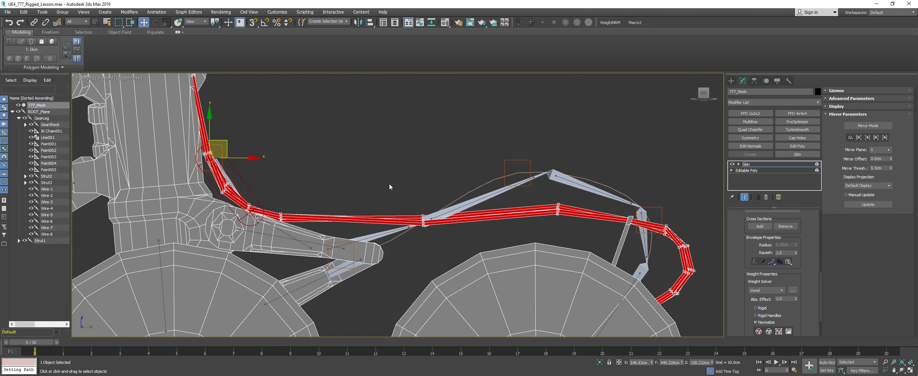
Check the link envelopes behind the gear leg against the mesh in wireframe and shaded display
key("F3")
scroll(404, 198, "down", 3)
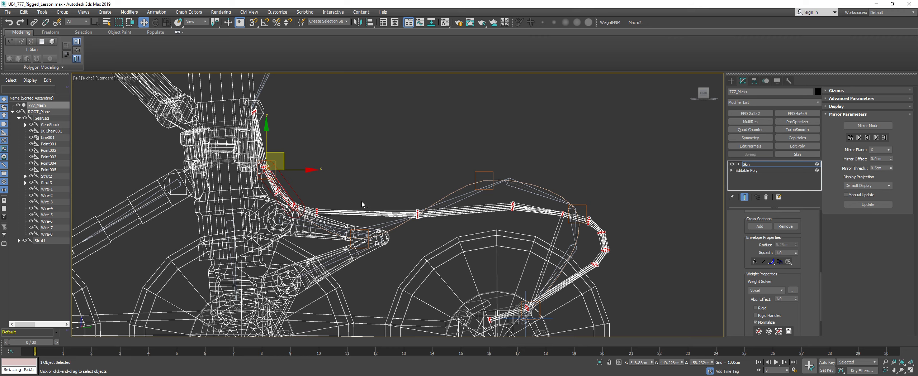
scroll(327, 229, "up", 2)
left_click(323, 230)
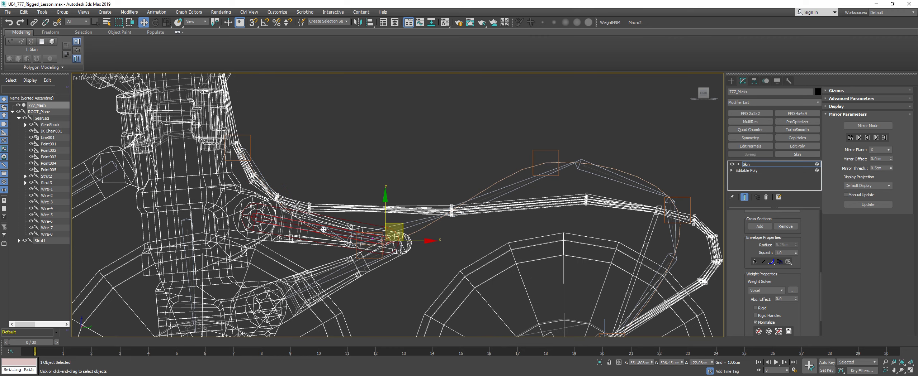
left_click(310, 222)
key("F3")
middle_click_drag(362, 198, 378, 200)
Return to the perspective view, restore the framing on the landing gear and review the link weights
key("p")
scroll(410, 197, "down", 3)
scroll(410, 198, "down", 1)
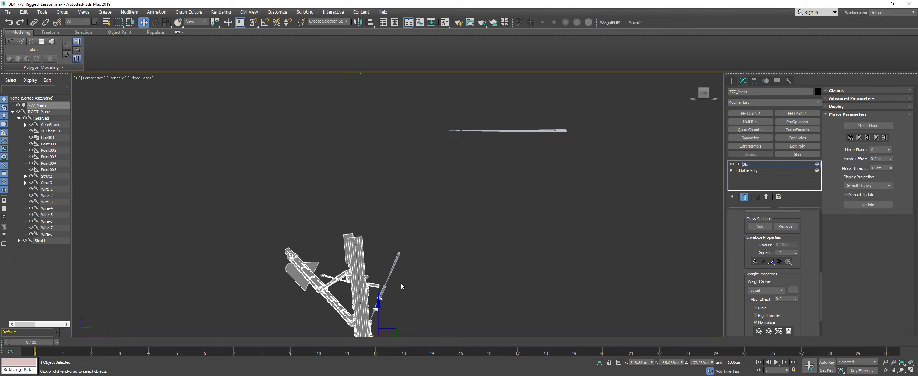
middle_click_drag(401, 282, 326, 101)
key("shift+z")
key("shift+z")
scroll(311, 138, "up", 4)
scroll(375, 246, "up", 2)
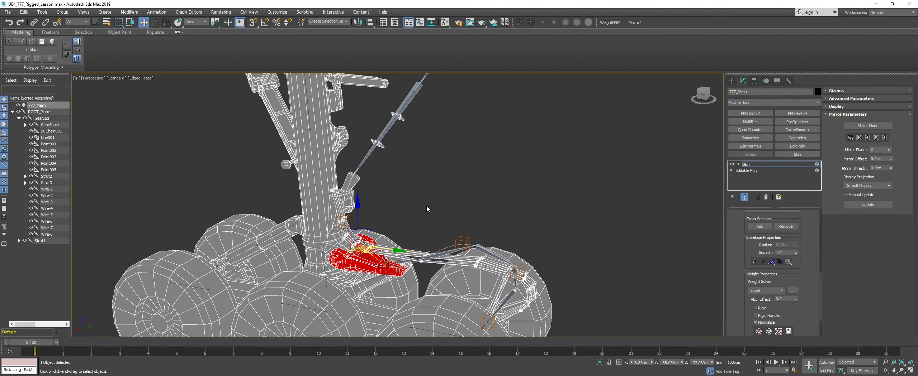
Leave the Skin envelope editing and enter Element selection on the underlying Editable Poly of the gear mesh
left_click(415, 210)
left_click(753, 165)
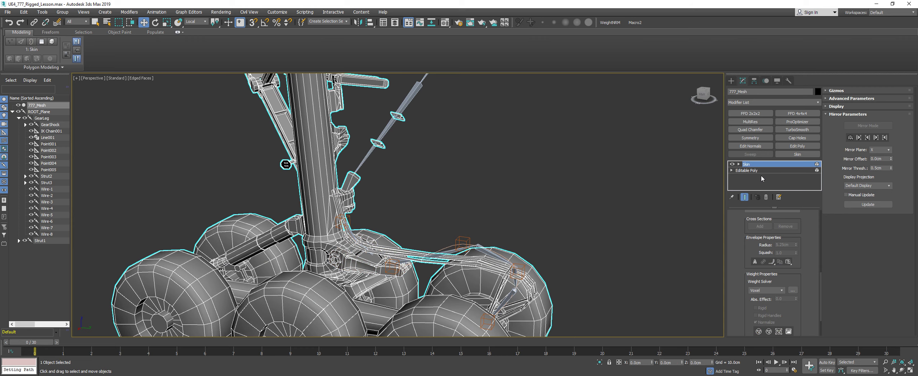
left_click(760, 171)
left_click(788, 223)
middle_click_drag(501, 205, 493, 193)
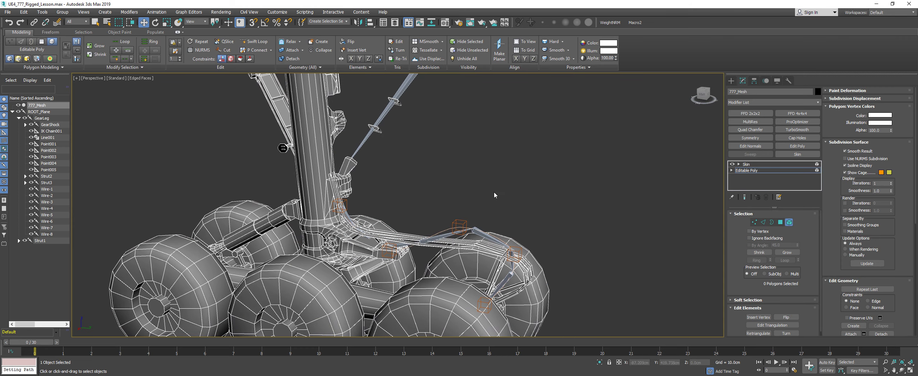
middle_click_drag(419, 226, 448, 214, "alt")
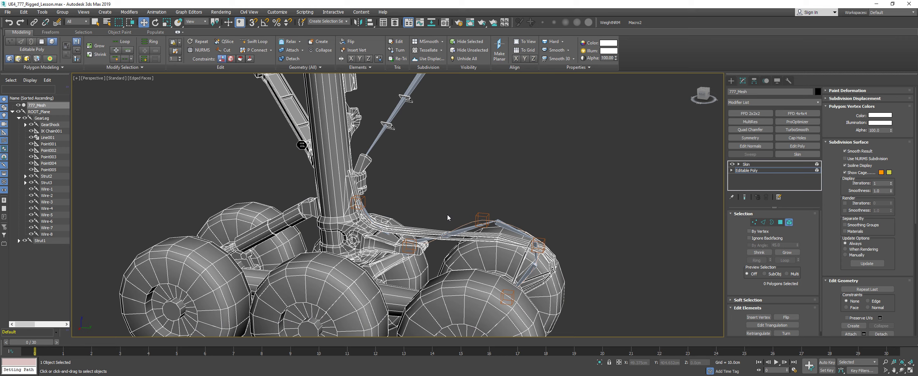
Isolate the hose bundle by selecting and hiding all the other elements of the landing gear mesh
left_click(439, 243)
scroll(439, 233, "down", 10)
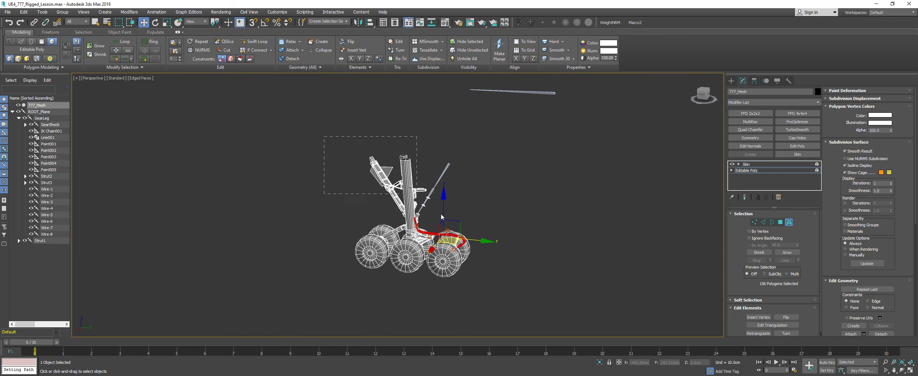
left_click_drag(324, 137, 484, 276)
scroll(433, 227, "up", 10)
left_click_drag(425, 232, 419, 212, "alt")
key("alt+h")
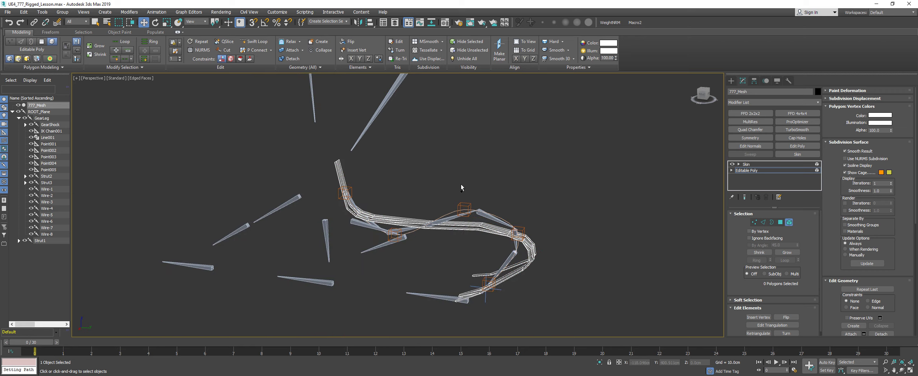
Leave Element selection, resume Skin envelope editing on the mesh in the Right view and turn off Select Element
key("5")
left_click(465, 176)
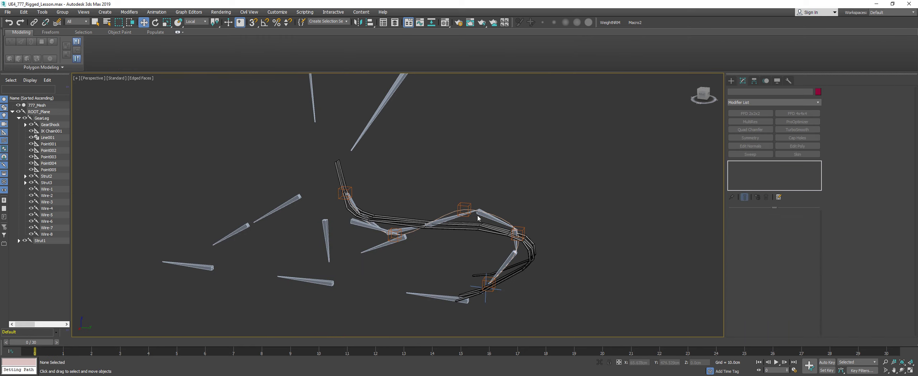
left_click(459, 224)
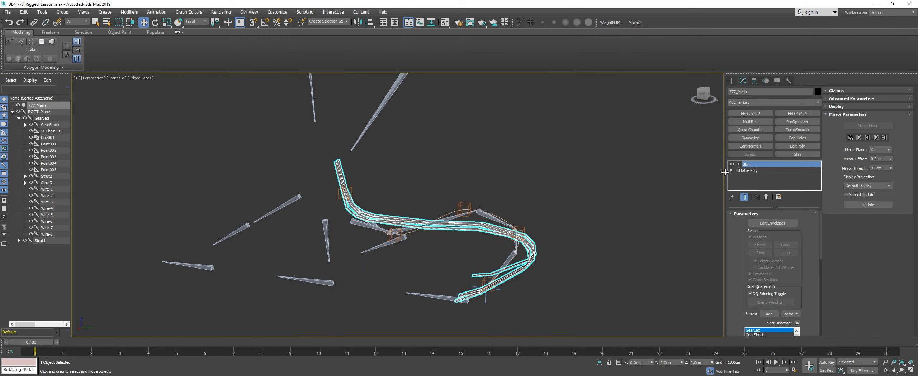
left_click(752, 225)
key("l")
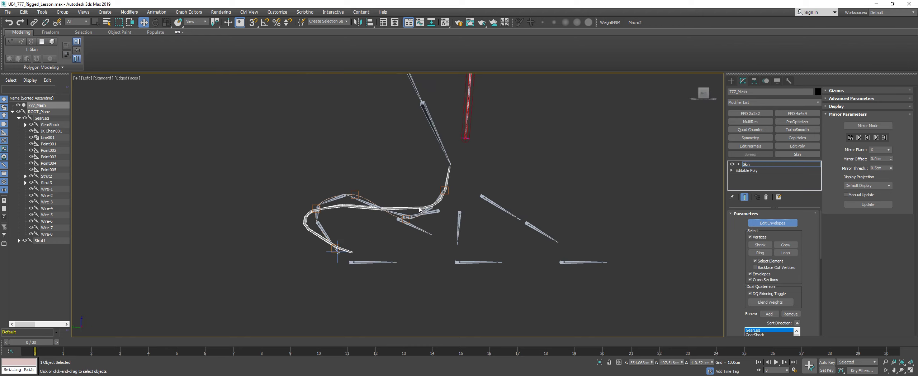
scroll(462, 250, "up", 2)
key("r")
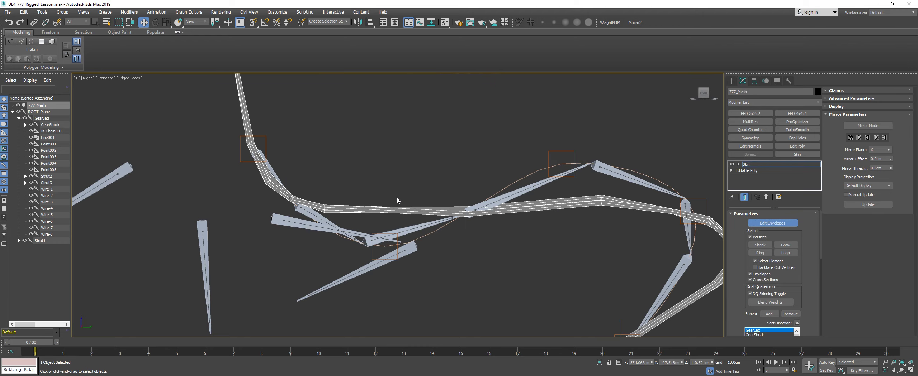
scroll(464, 198, "down", 2)
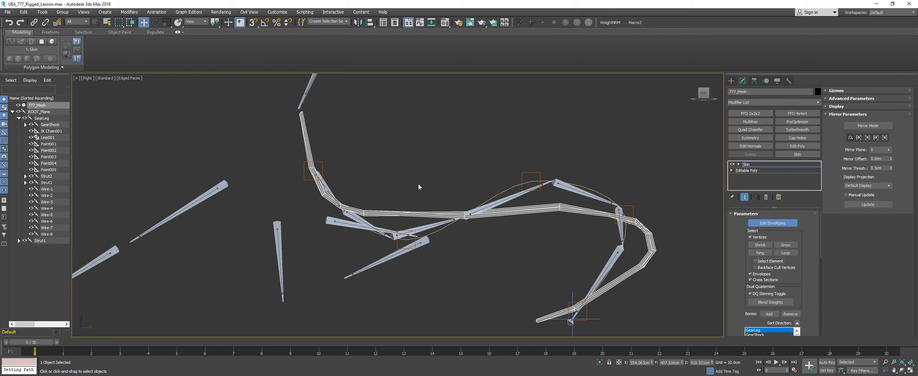
Select the vertex rings at both ends of the hose's straight middle section and raise their absolute effect for bone Wire-2
middle_click_drag(397, 176, 405, 201)
middle_click_drag(354, 209, 355, 191, "ctrl+alt")
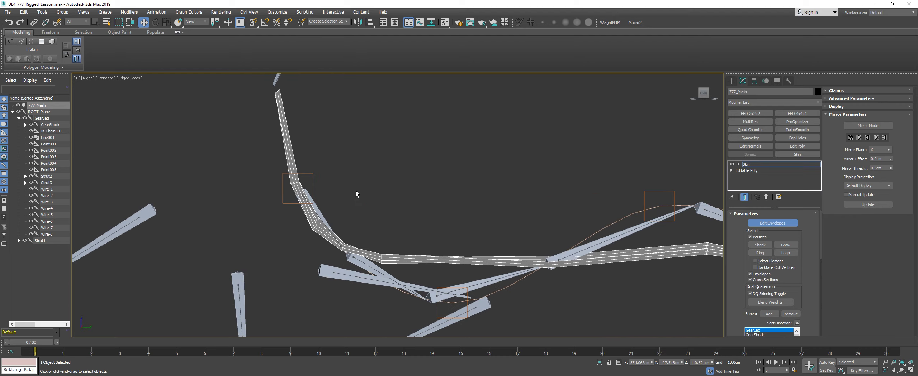
middle_click_drag(397, 208, 325, 161)
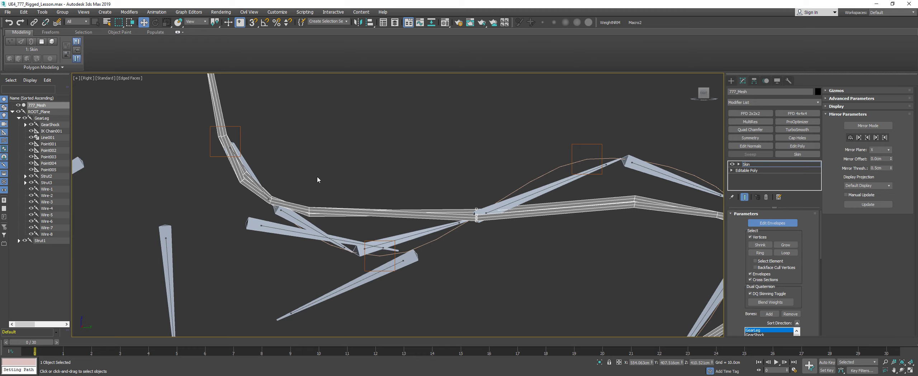
left_click_drag(508, 249, 508, 250)
scroll(346, 232, "up", 2)
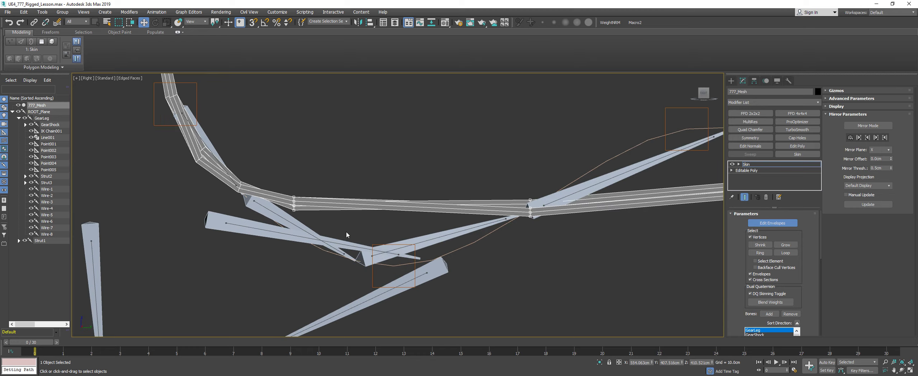
left_click(280, 215)
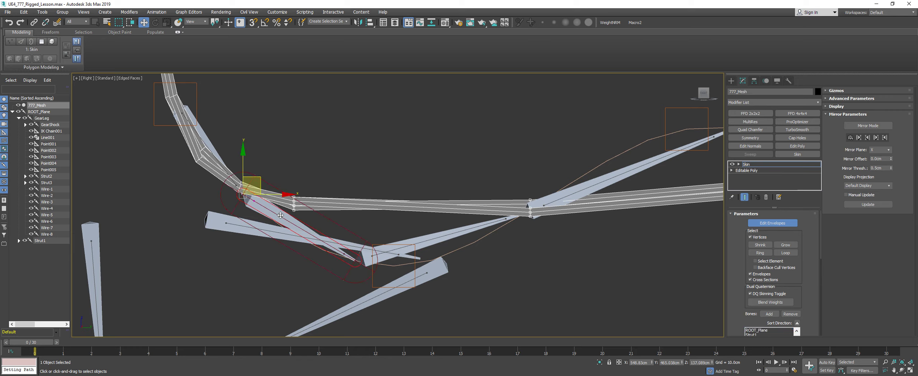
left_click_drag(735, 291, 733, 215)
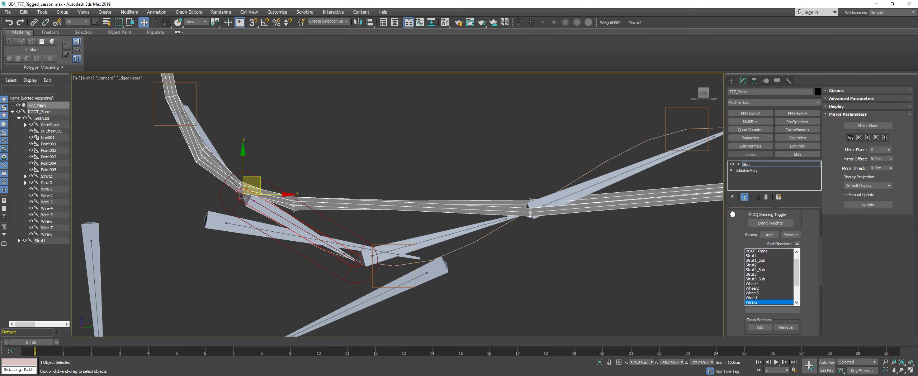
scroll(348, 185, "down", 3)
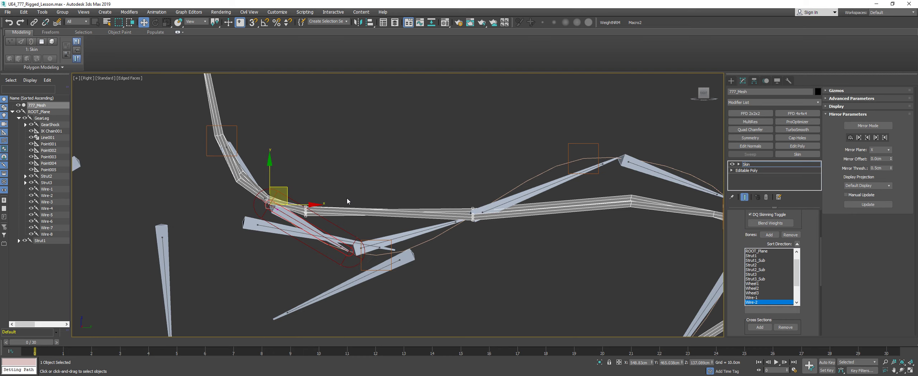
scroll(351, 199, "down", 1)
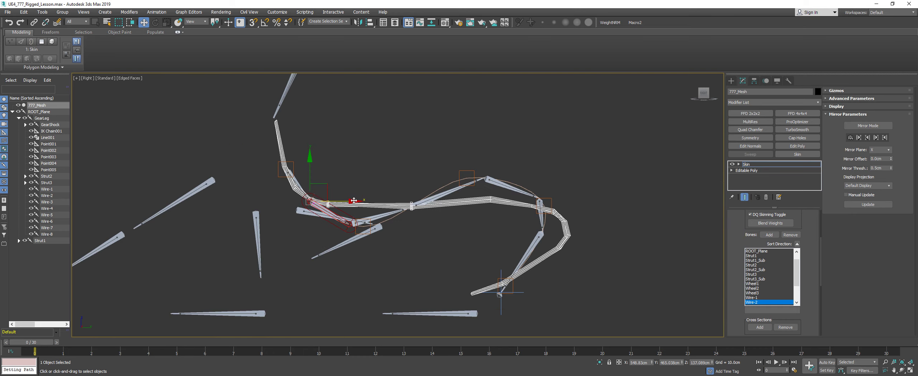
scroll(357, 200, "up", 2)
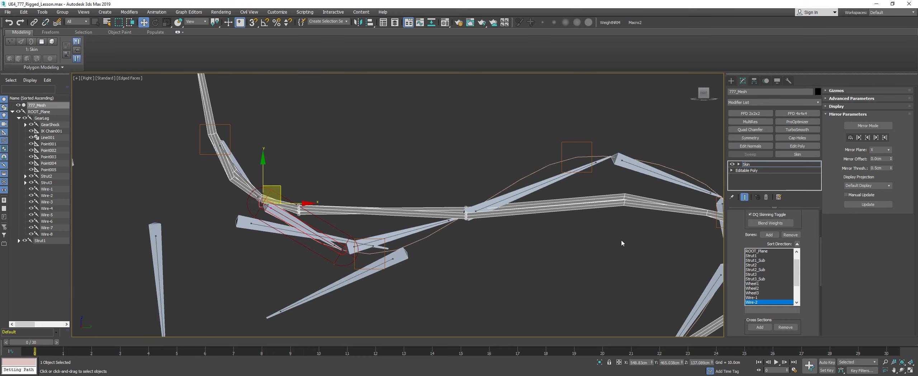
scroll(742, 298, "down", 5)
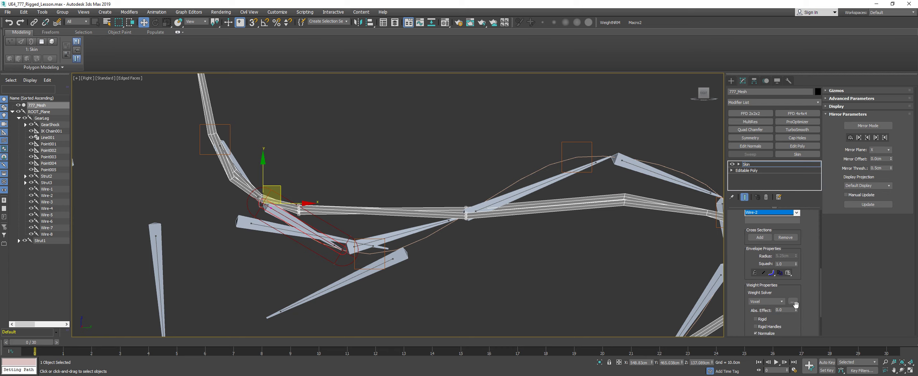
left_click_drag(796, 309, 792, 221)
Select the vertices at the hose's crest and set their absolute effect to 1.0 for bone Wire-4
middle_click_drag(479, 195, 343, 188)
left_click(372, 190)
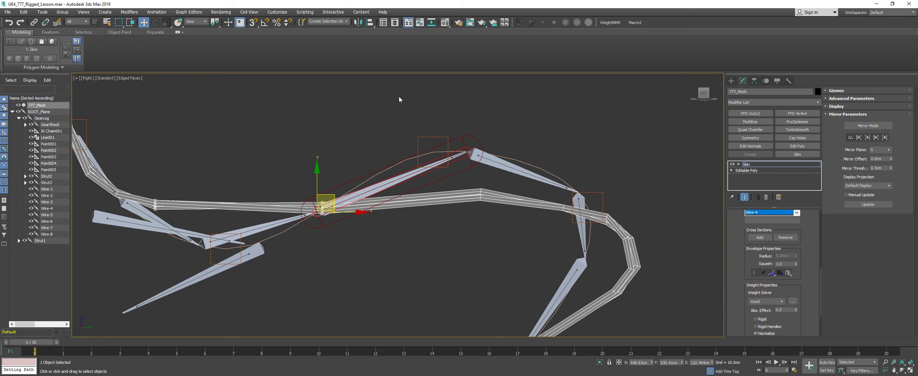
left_click_drag(400, 97, 497, 228)
left_click_drag(797, 322, 768, 212)
scroll(799, 327, "up", 2)
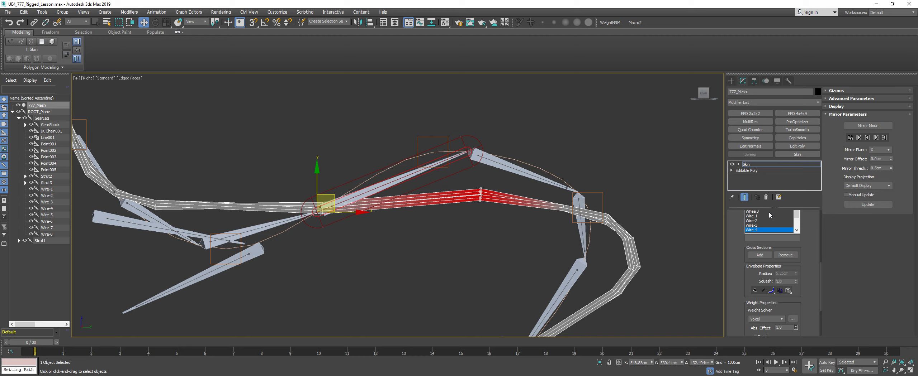
Select the hose vertices from just before the rear bend around the curve and raise their absolute effect for bone Wire-5
left_click(543, 180)
left_click_drag(679, 299, 679, 300)
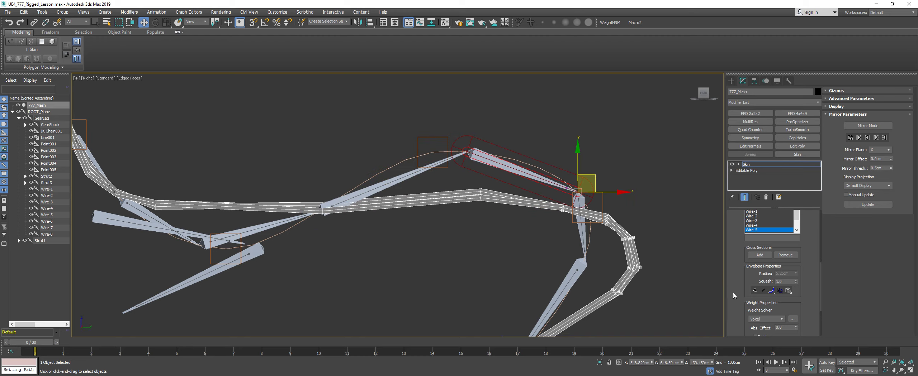
left_click_drag(795, 327, 767, 206)
middle_click_drag(542, 219, 523, 190)
Select the vertices around the hose's rear bend and set their absolute effect to 1.0 for bone Wire-6
left_click(563, 205)
middle_click_drag(536, 217, 513, 189)
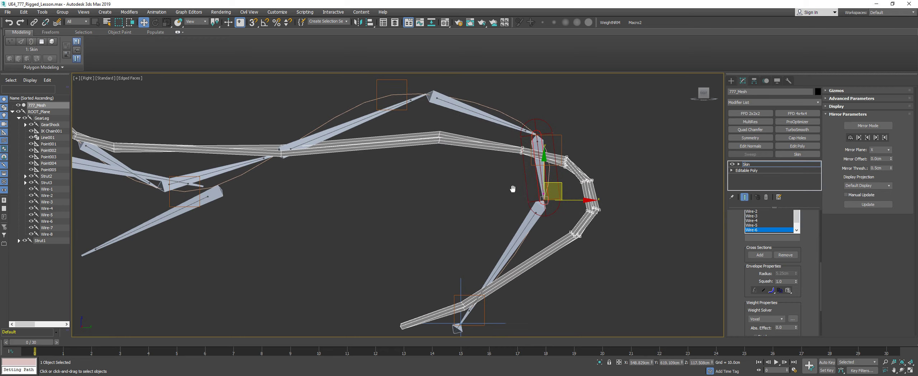
left_click(499, 175)
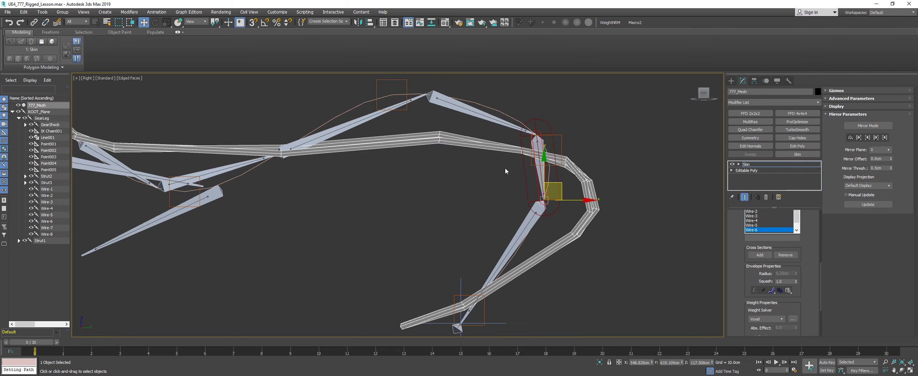
left_click_drag(553, 129, 634, 261)
left_click_drag(795, 327, 794, 249)
Select the vertices of the hose's lower end below the bend and set their absolute effect to 1.0 for bone Wire-7
middle_click_drag(482, 212, 495, 178)
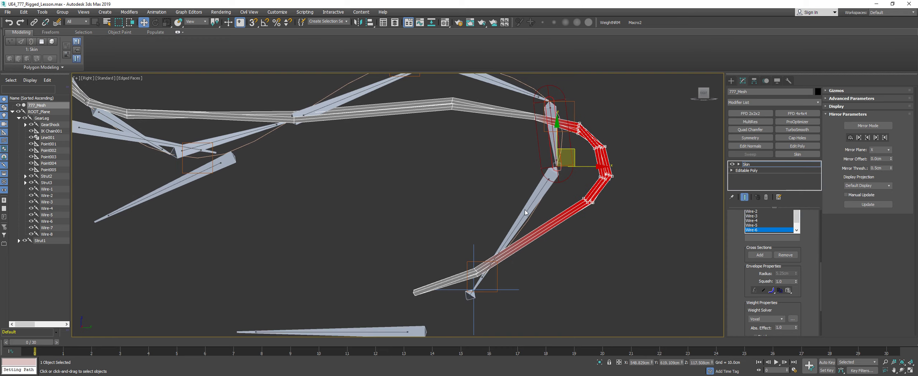
left_click(525, 210)
middle_click_drag(624, 257, 619, 241)
left_click_drag(559, 301, 558, 301)
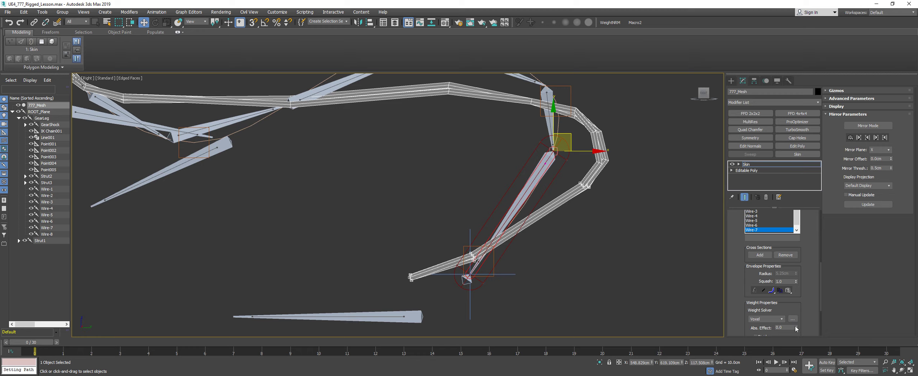
left_click_drag(796, 329, 793, 230)
Unhide all elements of the underlying Editable Poly in Element mode and return to the perspective view
scroll(439, 209, "down", 4)
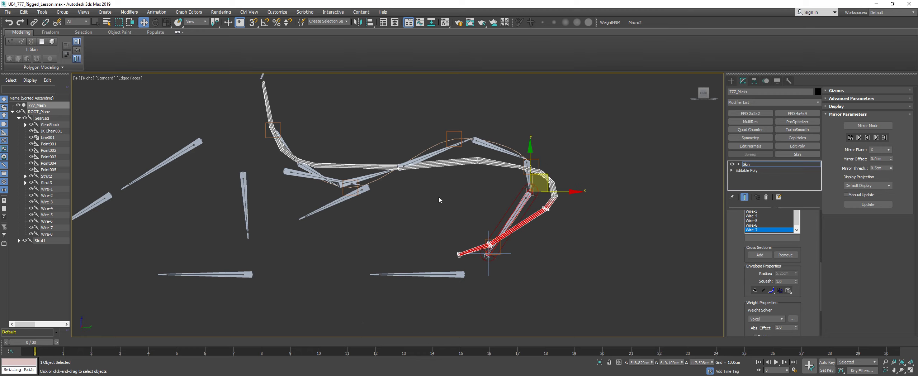
left_click(771, 170)
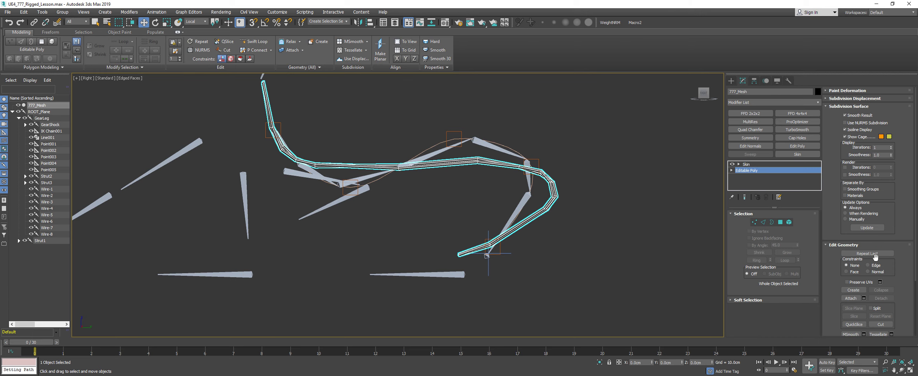
scroll(881, 321, "down", 3)
scroll(878, 212, "down", 2)
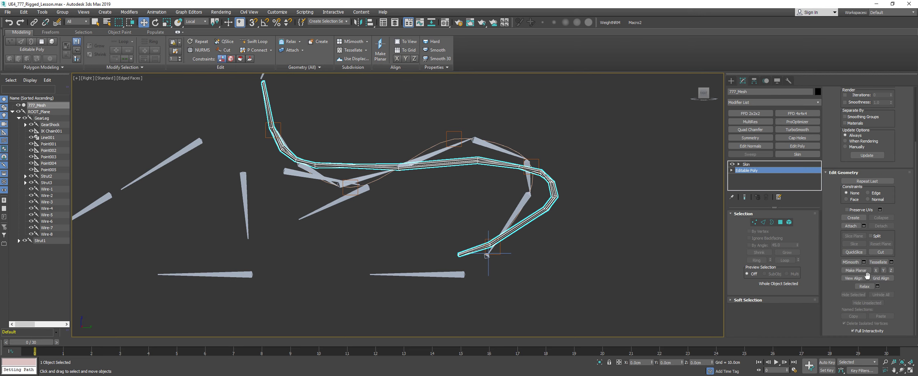
scroll(869, 227, "up", 3)
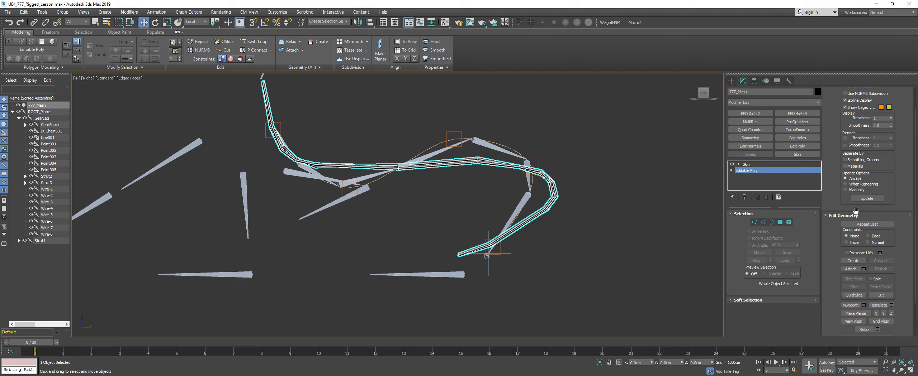
scroll(881, 291, "down", 3)
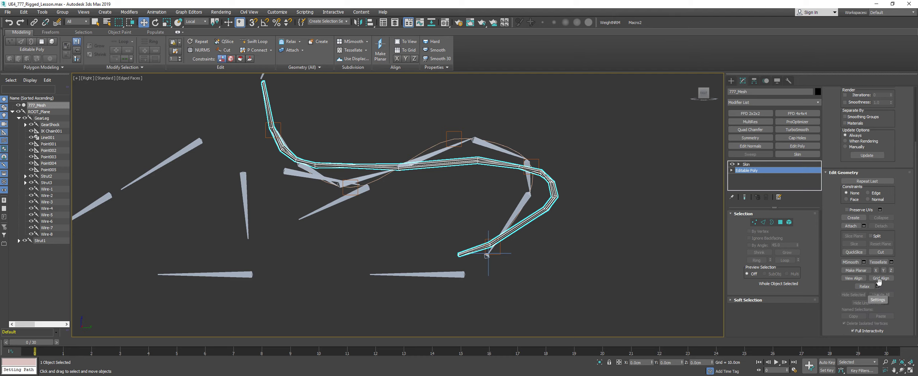
middle_click_drag(602, 225, 602, 242)
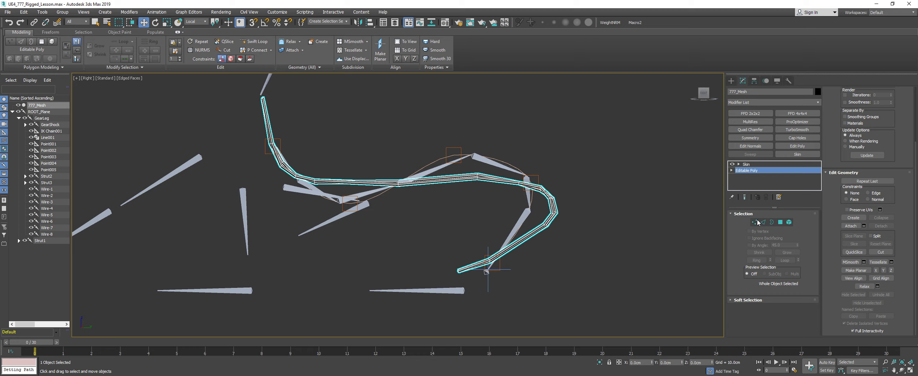
left_click(789, 222)
left_click(888, 291)
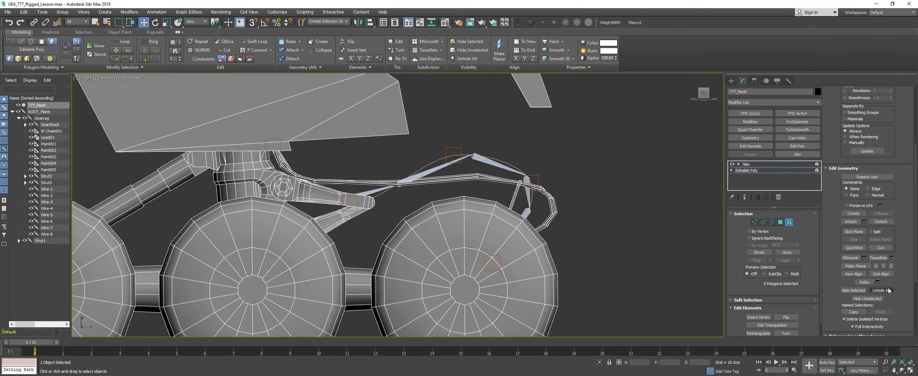
scroll(481, 201, "down", 2)
key("p")
scroll(482, 201, "down", 4)
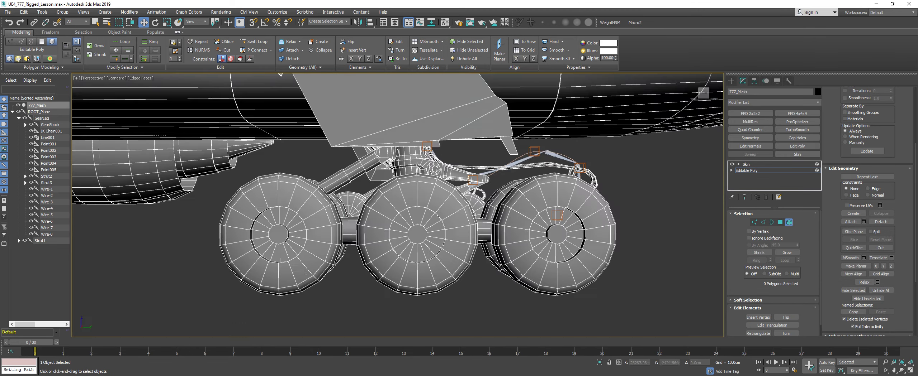
Select the upper and lower halves of the folding side strut as elements in the mesh's Editable Poly
middle_click_drag(490, 199, 470, 211, "alt")
middle_click_drag(384, 173, 386, 191)
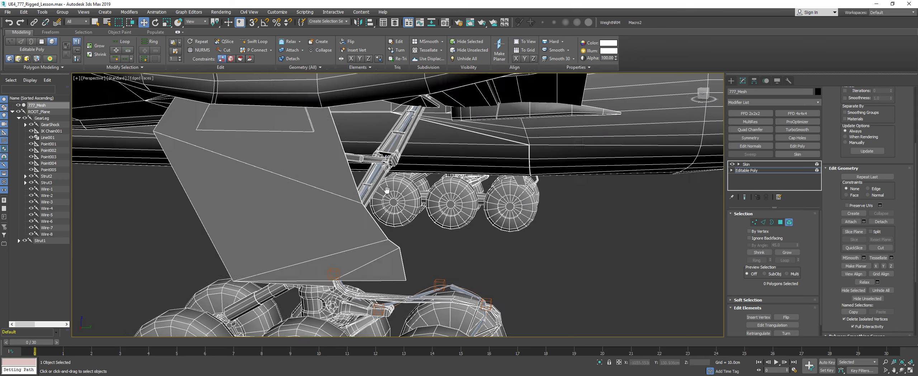
key("F3")
key("F3")
key("5")
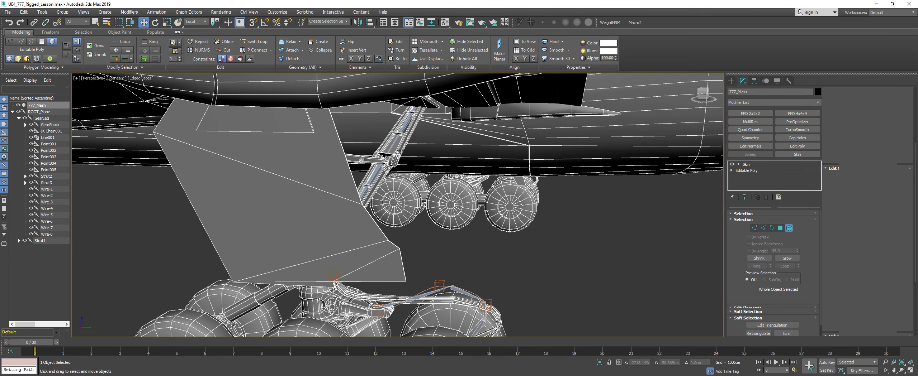
key("Up")
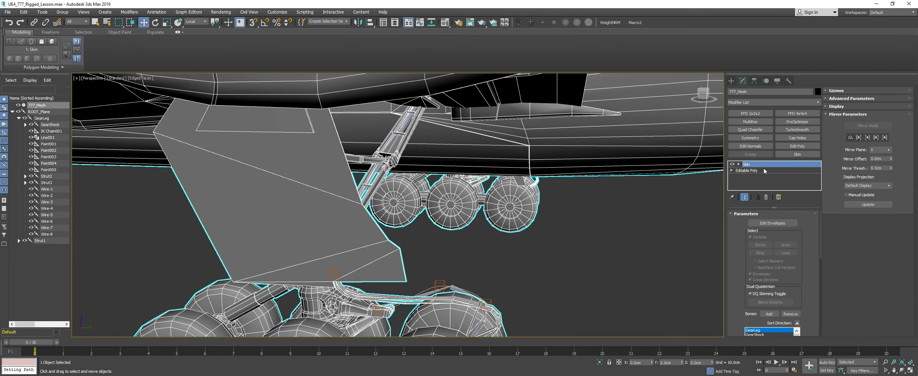
left_click(775, 171)
left_click(789, 222)
left_click(398, 145)
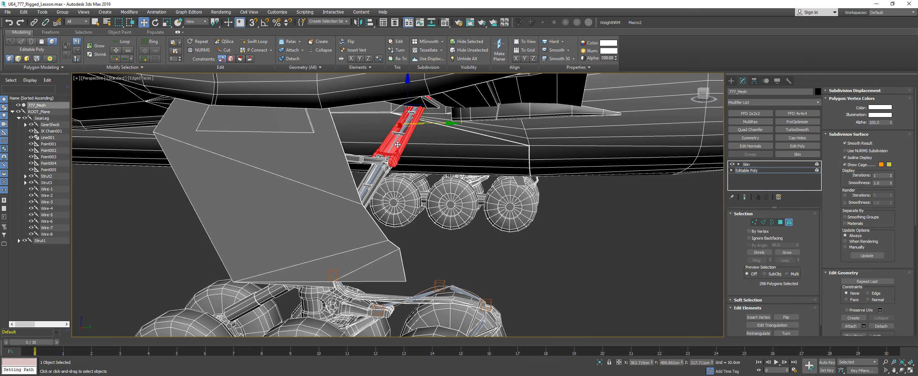
left_click(382, 174, "ctrl")
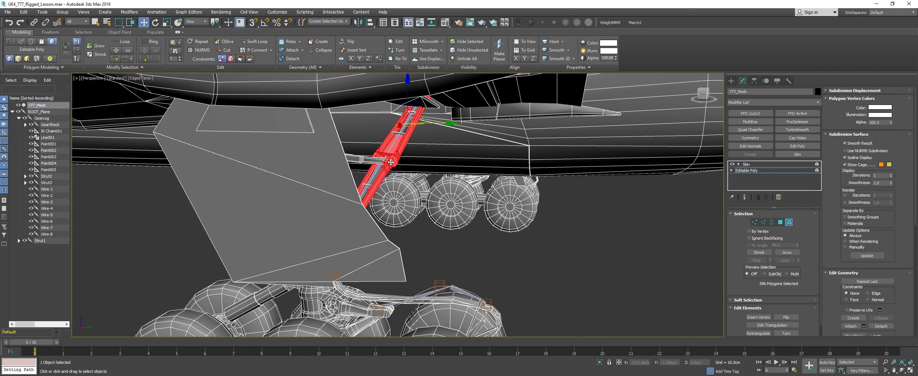
Add the small elements between the bars of the folding strut to the element selection
key("z")
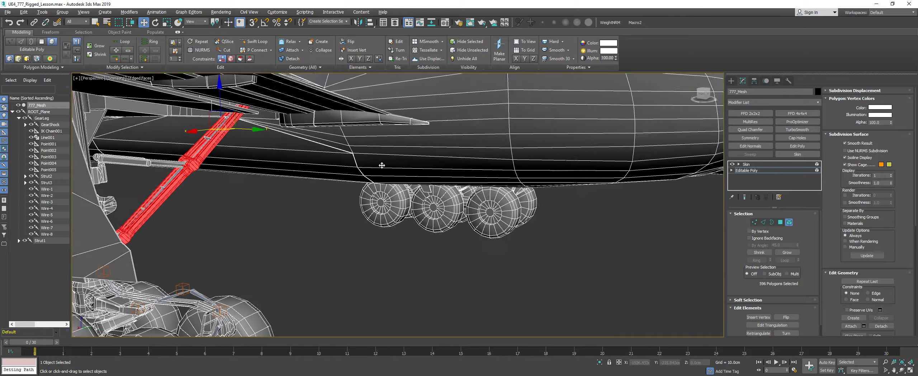
scroll(159, 212, "up", 3)
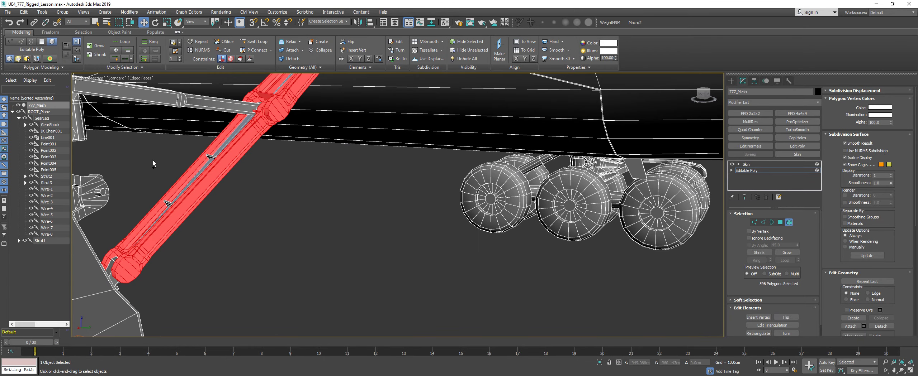
left_click_drag(226, 219, 227, 218, "ctrl")
middle_click_drag(246, 140, 234, 283)
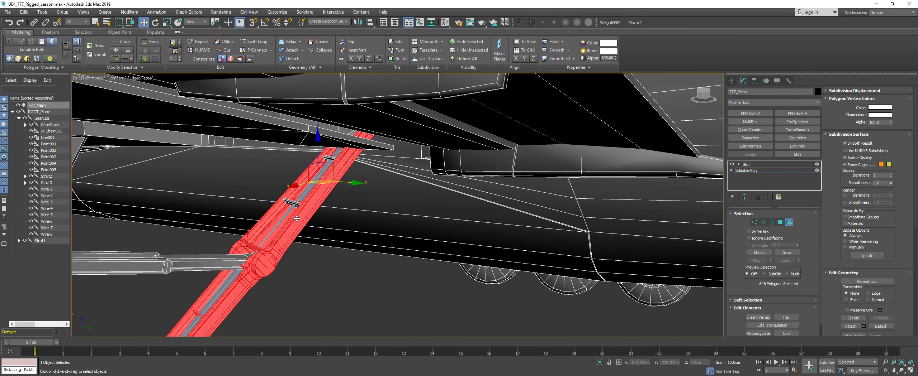
left_click_drag(298, 169, 289, 158, "ctrl")
left_click(289, 158, "alt")
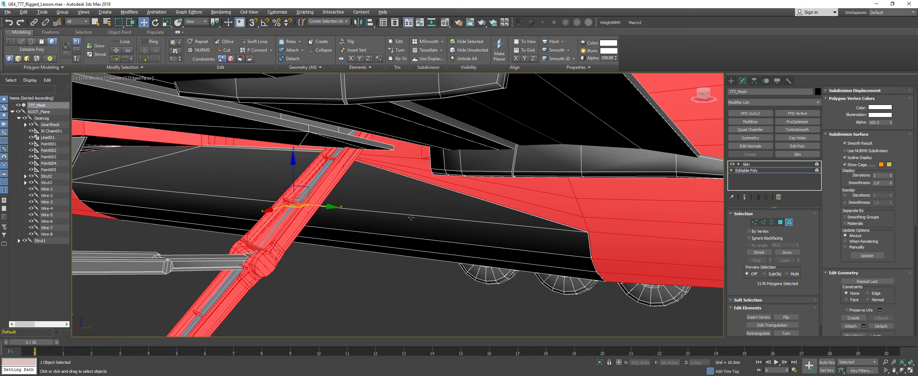
Invert the element selection and hide the rest of the aircraft around the folding strut
scroll(408, 213, "down", 2)
left_click_drag(479, 267, 539, 188, "alt")
scroll(502, 198, "down", 5)
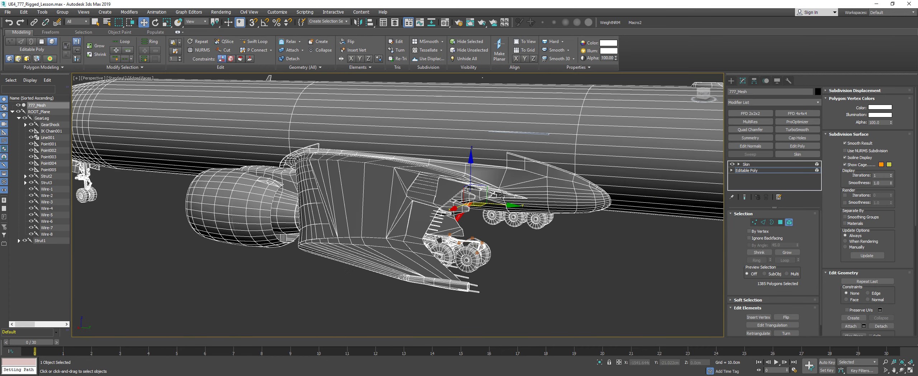
key("ctrl+d")
scroll(501, 196, "down", 4)
left_click_drag(648, 221, 648, 223)
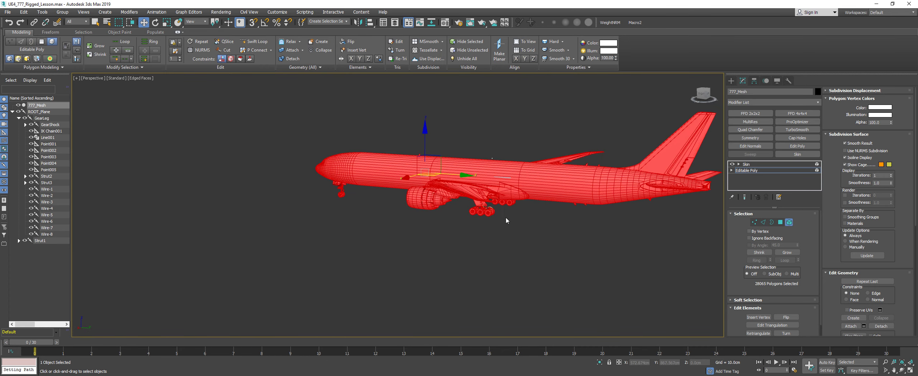
key("alt+h")
Hide the leftover engine nacelle and stray elements to isolate the folding strut, and leave Element mode
scroll(502, 199, "up", 5)
left_click(398, 173)
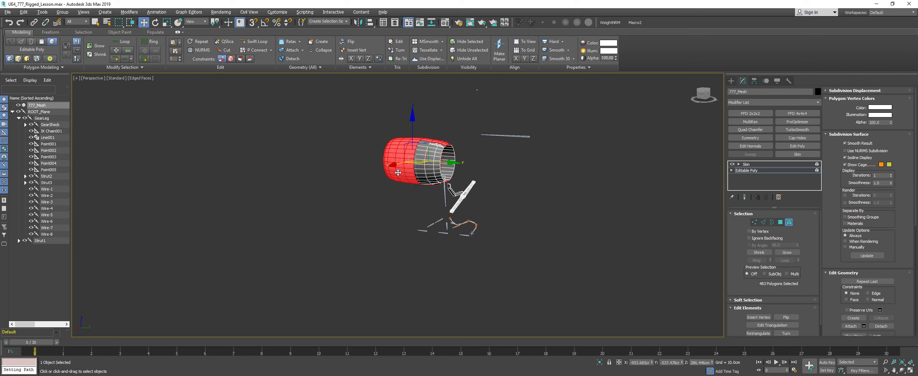
key("alt+h")
scroll(435, 179, "up", 3)
left_click(426, 177)
key("alt+h")
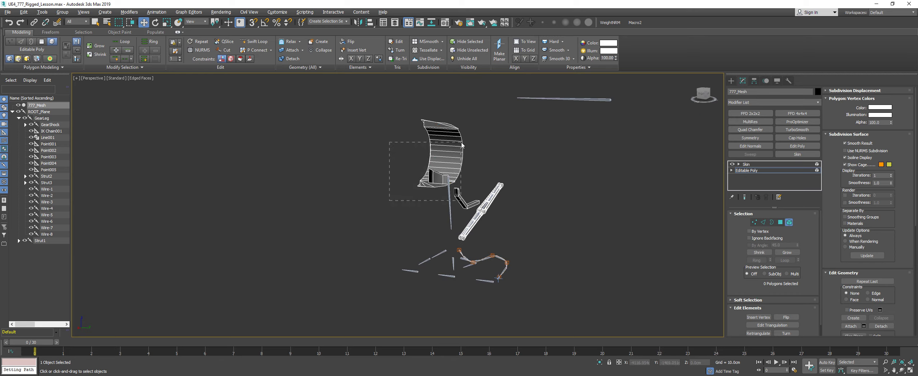
left_click_drag(462, 143, 462, 143)
key("alt+h")
scroll(490, 197, "up", 3)
key("5")
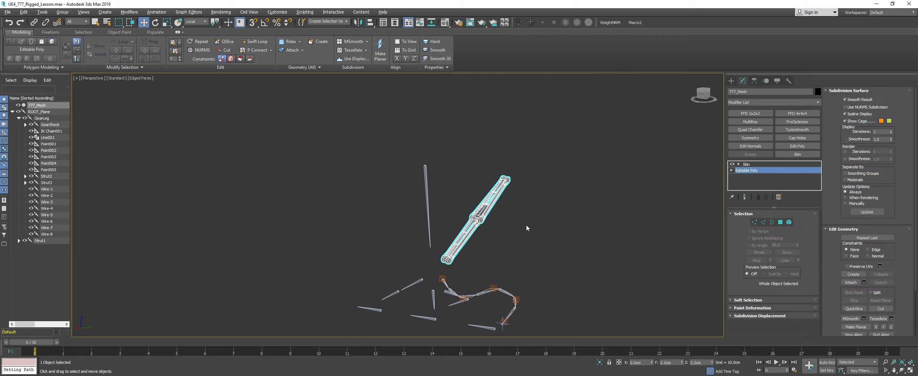
left_click(526, 225)
In the Skin modifier's envelope editing, select all folding strut vertices and set their absolute effect to 1.0 for bone Strut1
scroll(474, 211, "up", 4)
left_click(508, 191)
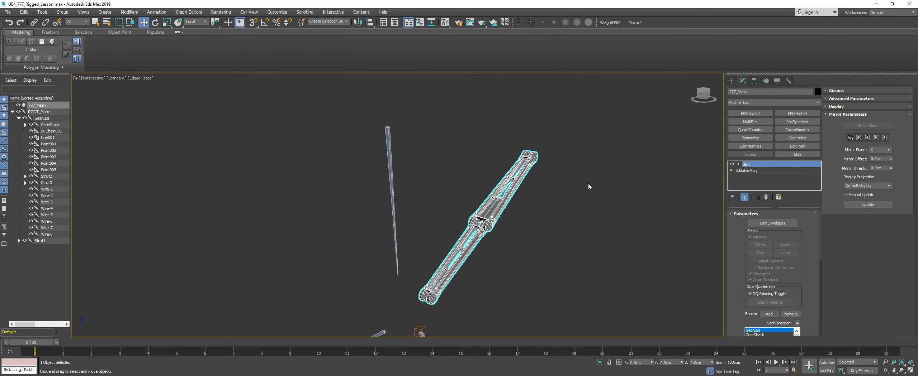
left_click(765, 220)
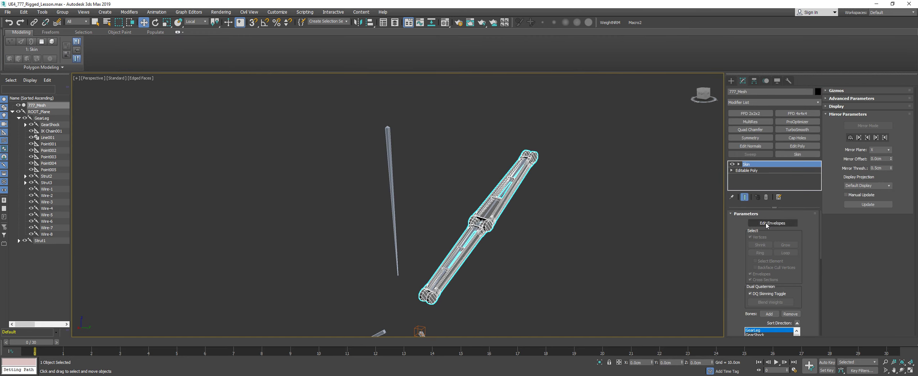
left_click(766, 224)
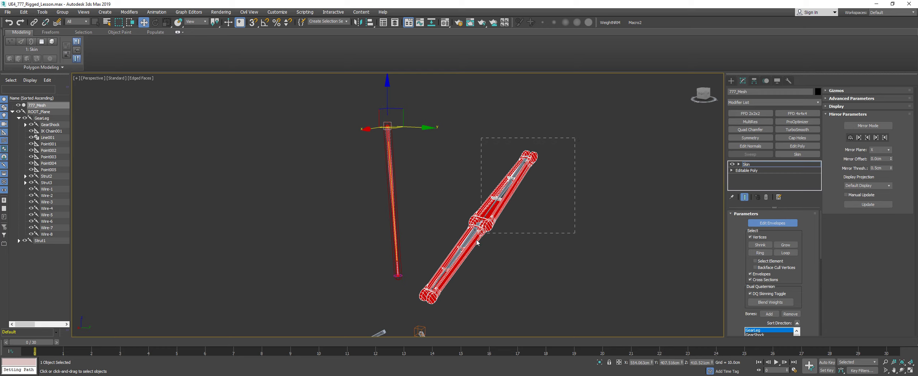
left_click_drag(477, 241, 399, 311)
left_click(506, 191)
left_click(506, 187)
left_click_drag(561, 158, 392, 311)
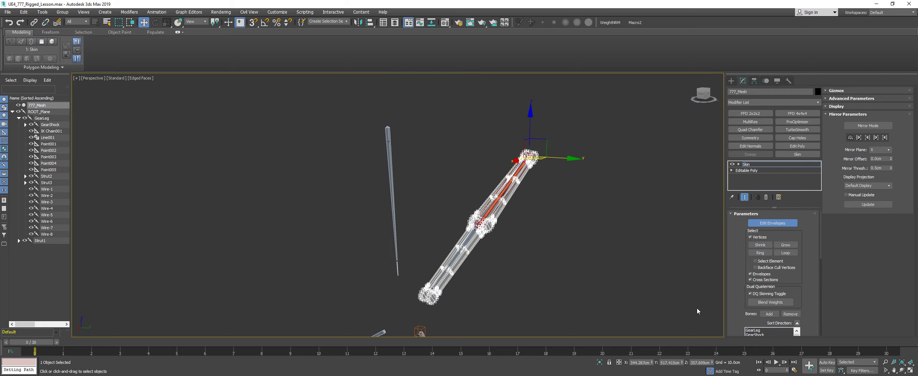
scroll(807, 323, "down", 5)
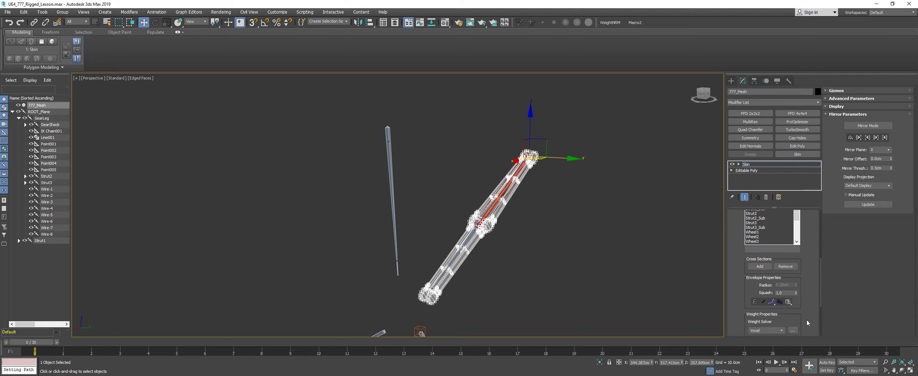
left_click_drag(806, 323, 562, 265)
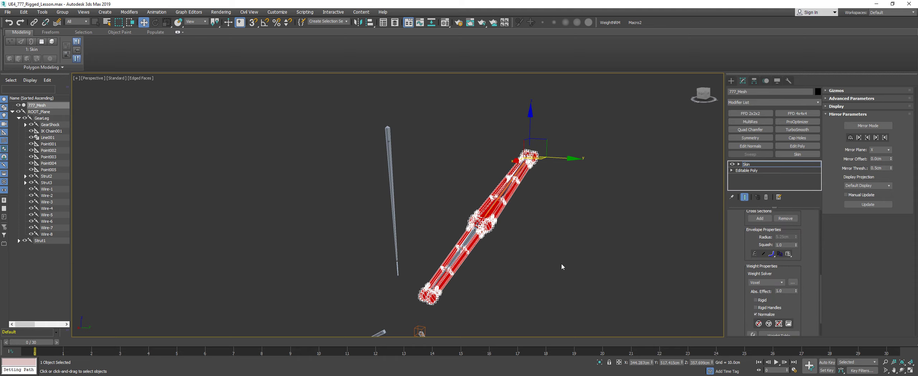
Select the vertices of the strut's lower half and raise their absolute effect for bone Strut1_Sub
left_click(466, 241)
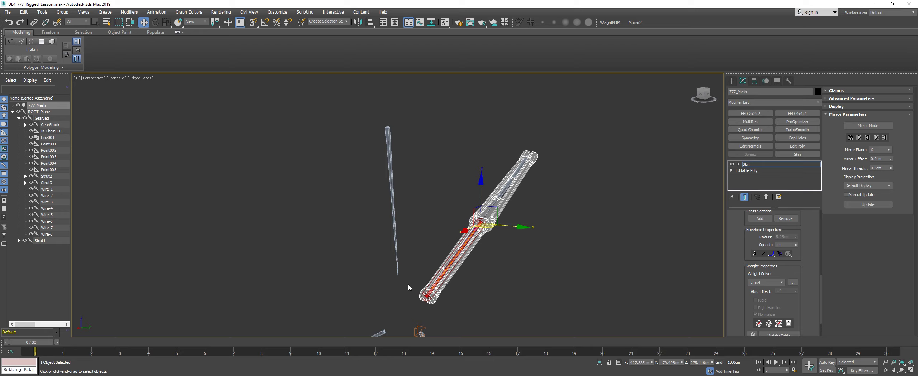
left_click(432, 288)
left_click_drag(457, 271, 474, 281, "ctrl")
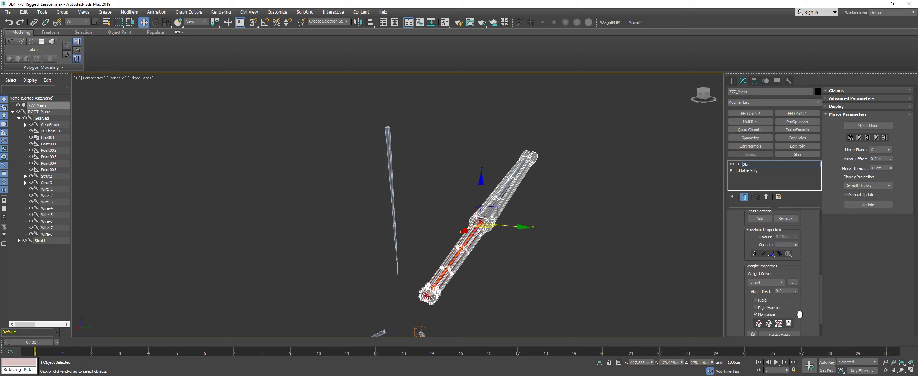
left_click_drag(795, 293, 799, 212)
left_click(602, 251)
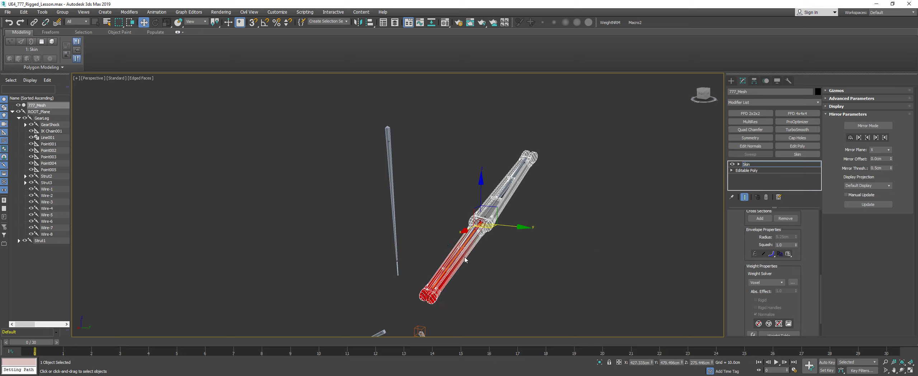
With Select Element enabled, select the lower strut elements up to the middle joint, raise their Strut1_Sub absolute effect, and exit envelope editing
scroll(463, 257, "up", 3)
middle_click_drag(464, 255, 463, 249, "alt")
scroll(463, 249, "up", 1)
left_click_drag(733, 246, 745, 328)
middle_click_drag(550, 243, 549, 207)
left_click_drag(358, 205, 486, 308)
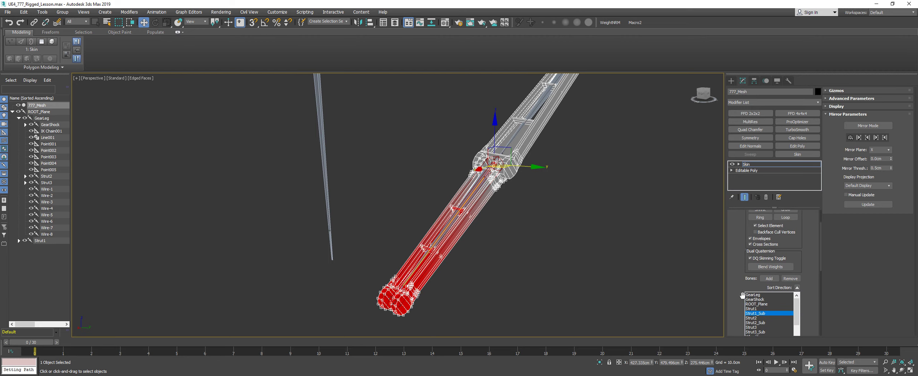
scroll(742, 295, "down", 5)
left_click_drag(795, 320, 801, 248)
middle_click_drag(567, 217, 562, 227)
left_click(538, 219)
key("1")
left_click(537, 219)
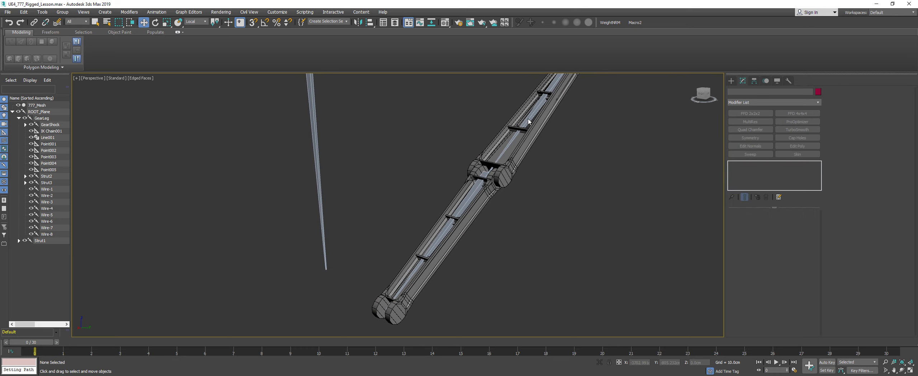
Test-rotate the isolated strut's upper bone, Strut1, to check its skinning, and undo the rotation
middle_click_drag(533, 115, 531, 149)
left_click(532, 150)
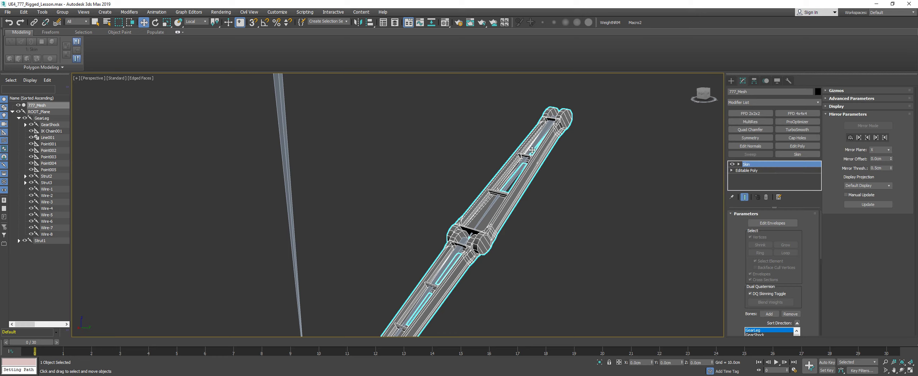
scroll(531, 150, "down", 3)
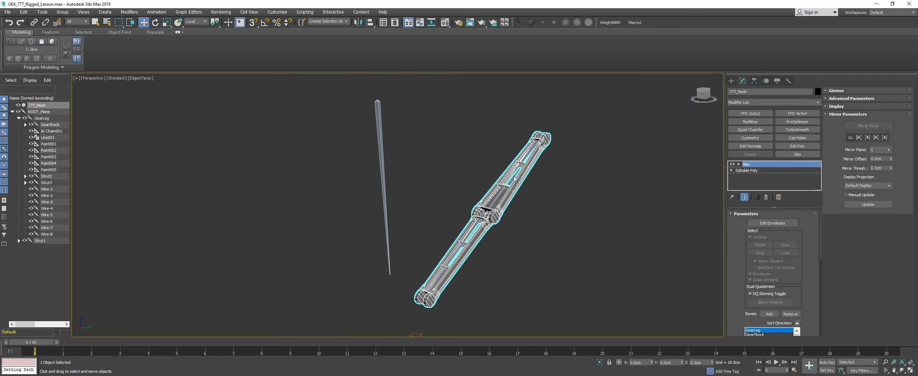
left_click(530, 191)
scroll(505, 180, "down", 2)
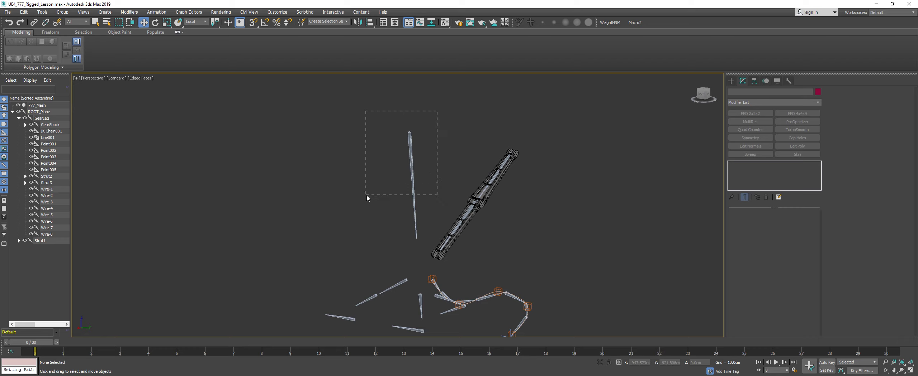
key("ctrl+a")
left_click(584, 252)
left_click(491, 177)
key("e")
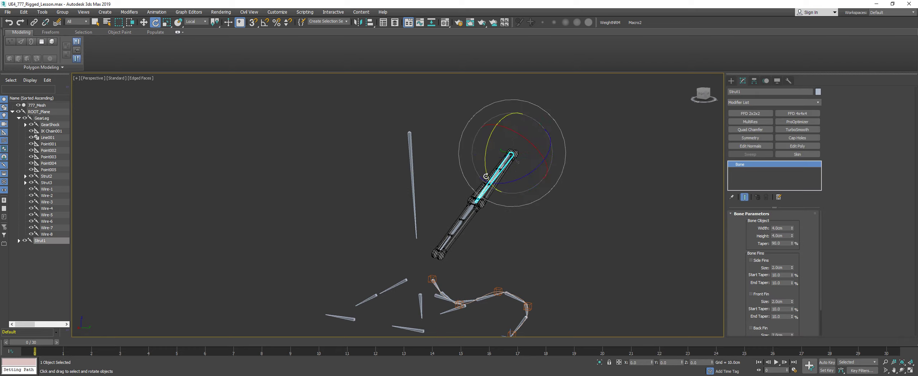
left_click_drag(488, 175, 484, 159)
key("ctrl+z")
Test-rotate the isolated strut's lower bone, Strut1_Sub, to check its skinning, and undo the rotation
left_click(466, 215)
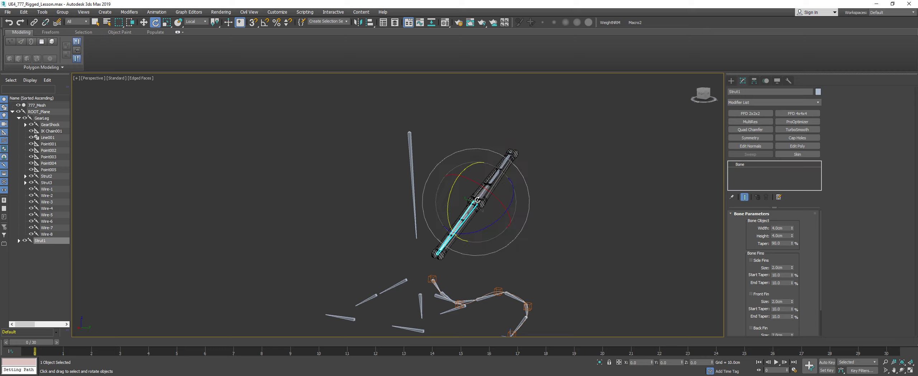
left_click_drag(447, 212, 445, 192)
key("ctrl+z")
left_click(533, 226)
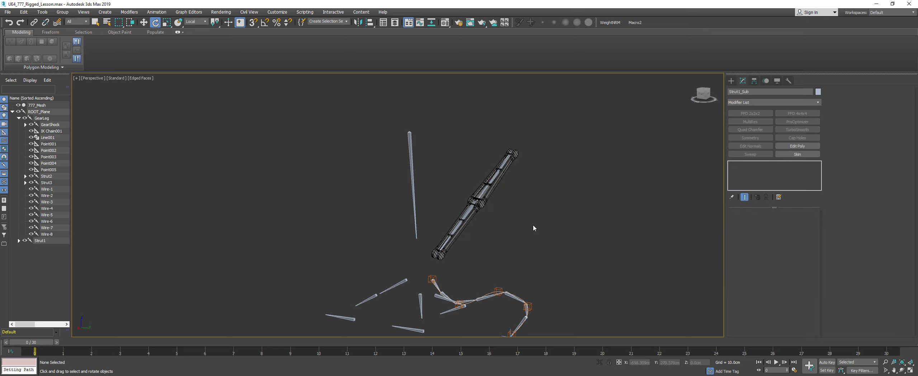
Unhide all elements of the mesh in the Editable Poly's Element mode, leave the mode and deselect the mesh
key("q")
left_click(486, 200)
left_click(749, 171)
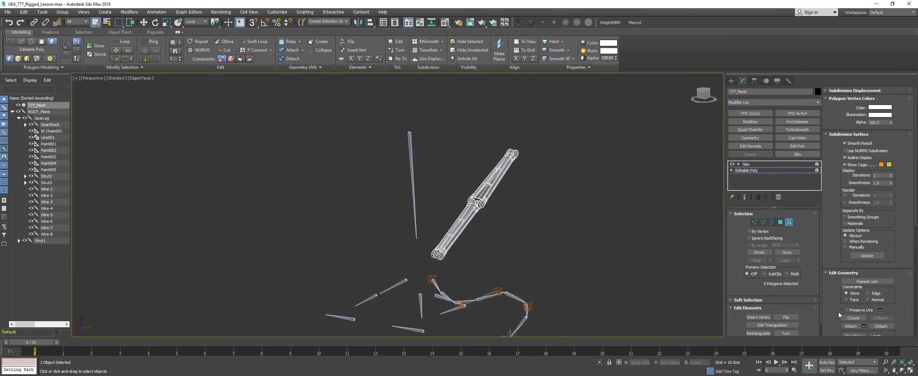
scroll(838, 311, "down", 5)
left_click(881, 267)
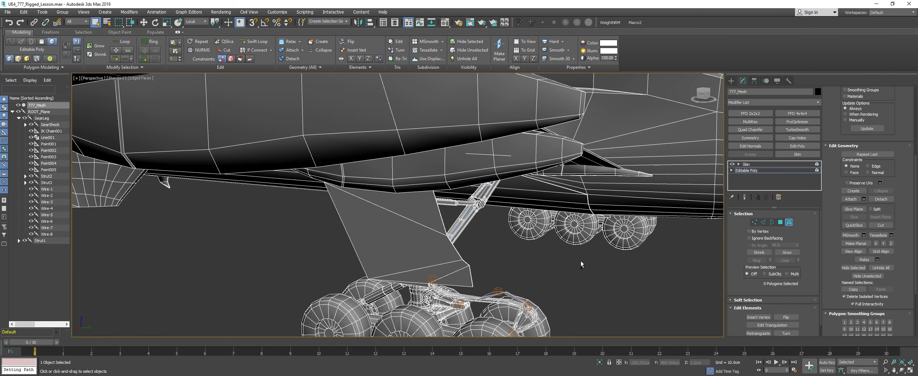
key("5")
left_click(577, 271)
left_click(556, 215)
key("alt+f")
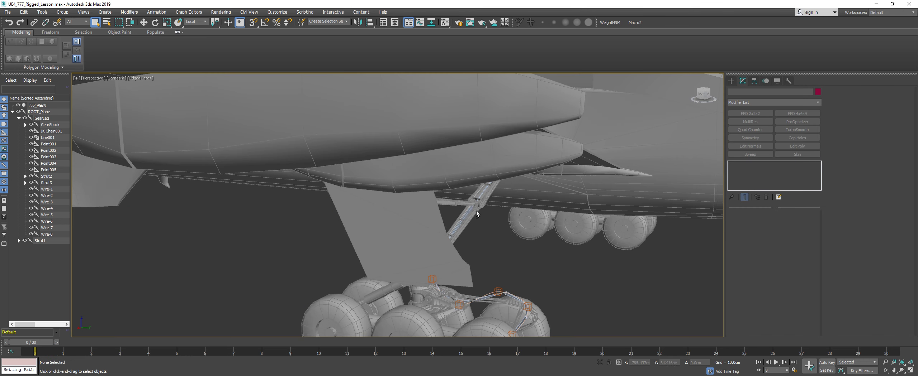
Test-rotate the GearLeg bone to check how the whole landing gear follows, and undo the rotation
middle_click_drag(476, 211, 456, 199, "alt")
middle_click_drag(371, 141, 312, 150, "alt")
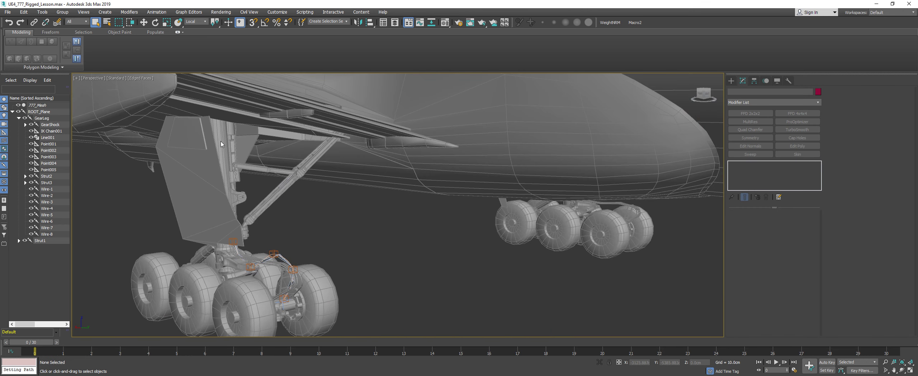
left_click(216, 129)
key("e")
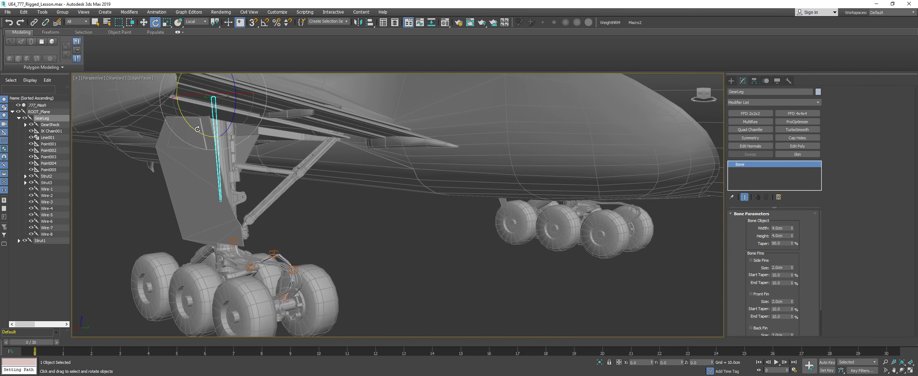
left_click_drag(197, 130, 181, 108)
key("ctrl+z")
Test-rotate the bones Strut1 and Strut1_Sub on the full gear, undoing each rotation
left_click(318, 148)
left_click_drag(315, 144, 320, 164)
key("ctrl+z")
left_click(272, 198)
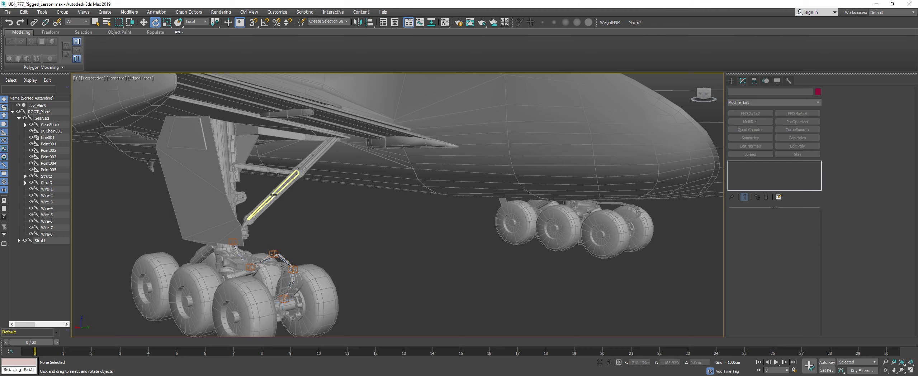
left_click(273, 194)
left_click_drag(259, 178, 270, 144)
key("ctrl+z")
key("q")
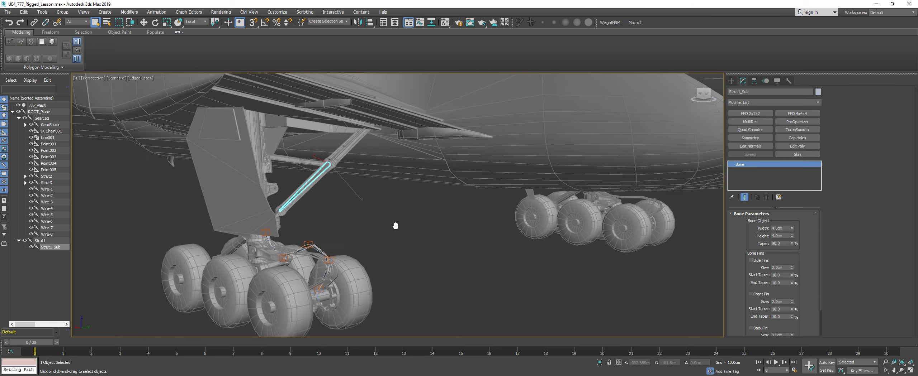